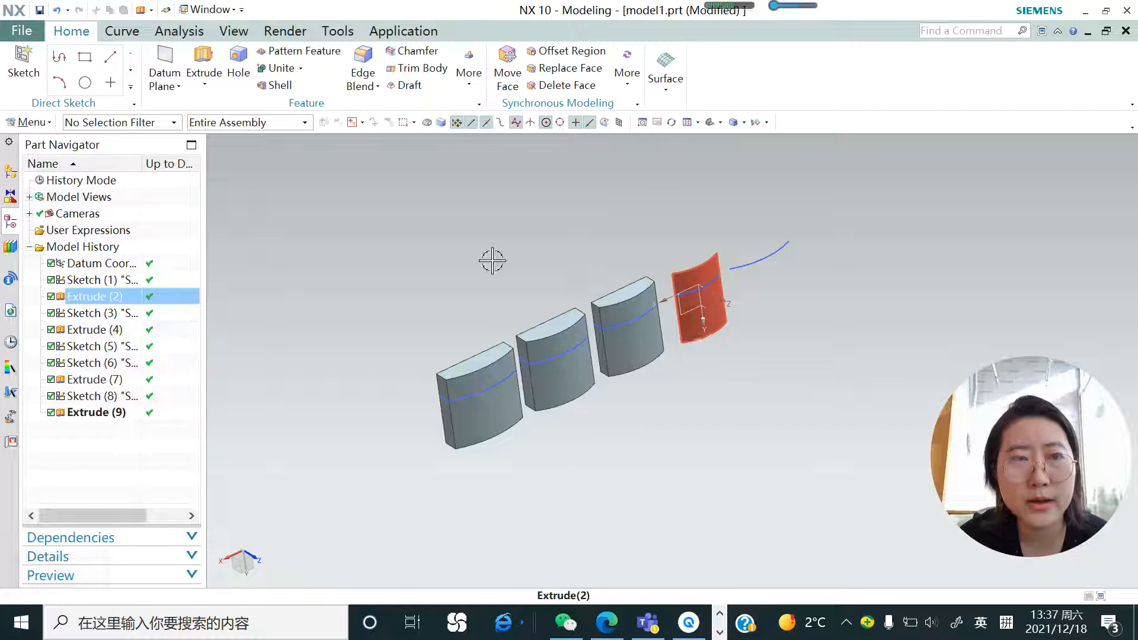
Extrude the remaining open arc from -65 to 30 mm, selecting it with the Single Curve rule
left_click(205, 84)
left_click(237, 102)
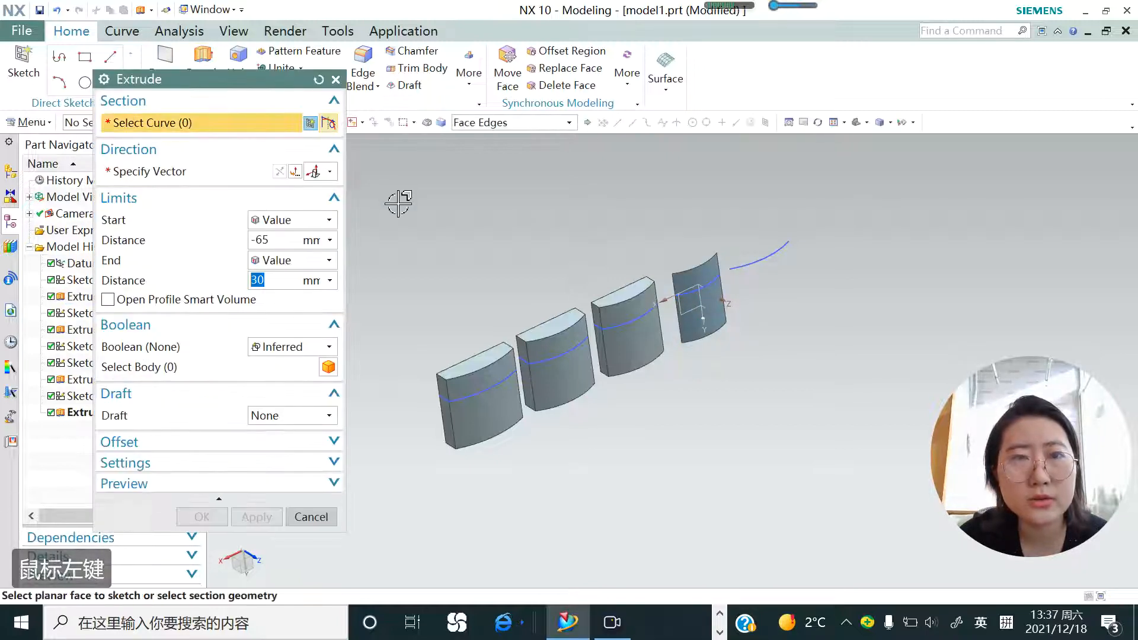
left_click(570, 122)
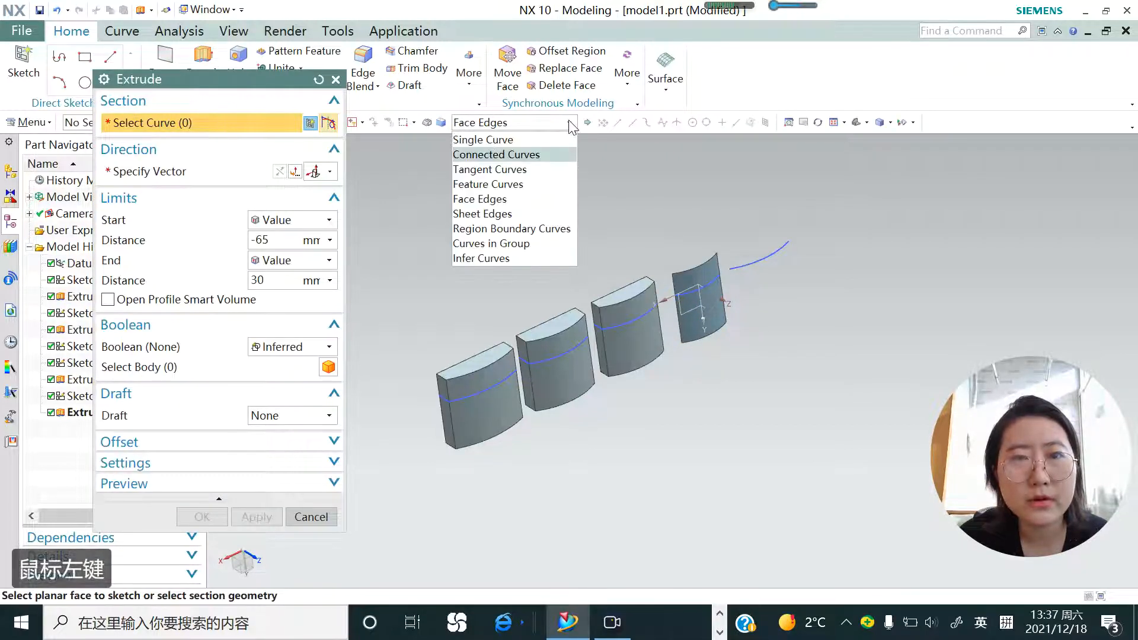
left_click(485, 139)
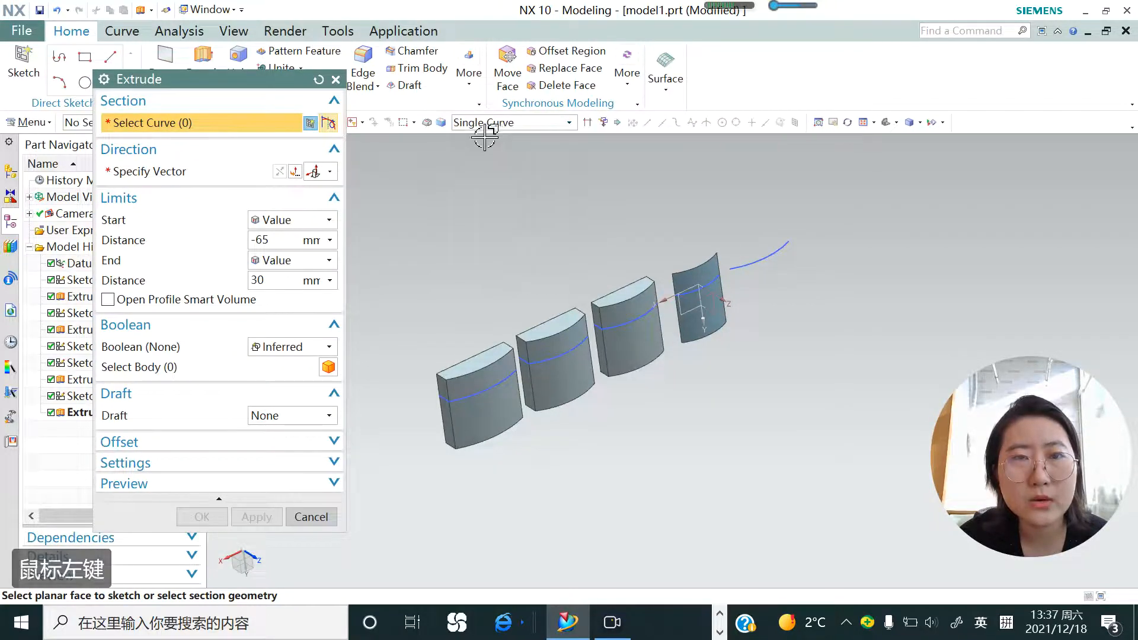
left_click(748, 264)
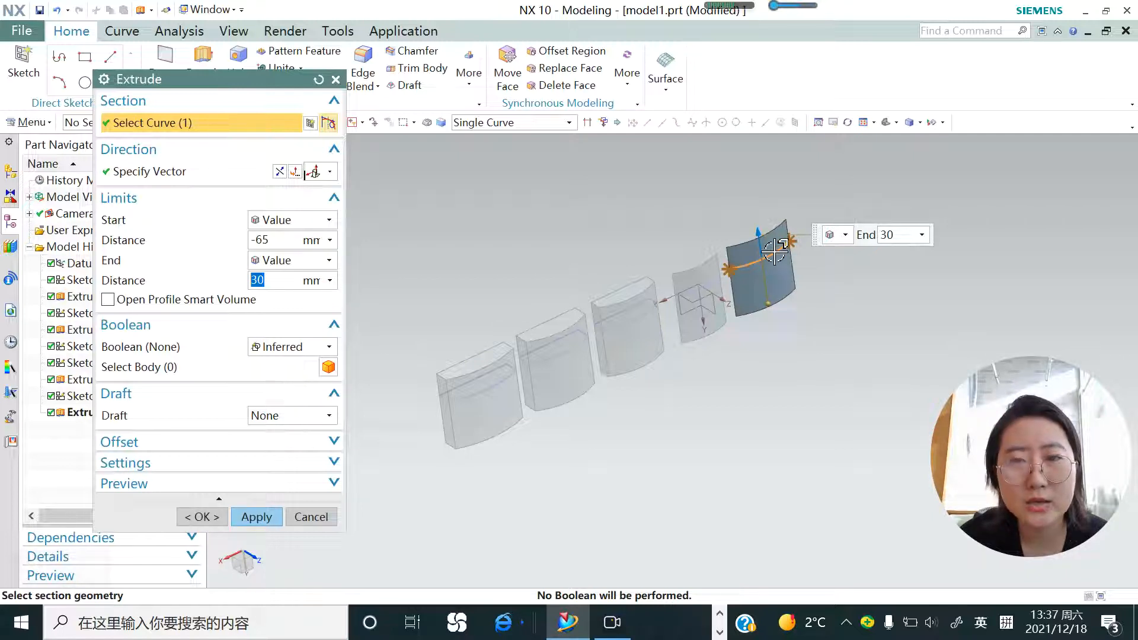
left_click(261, 516)
left_click(310, 517)
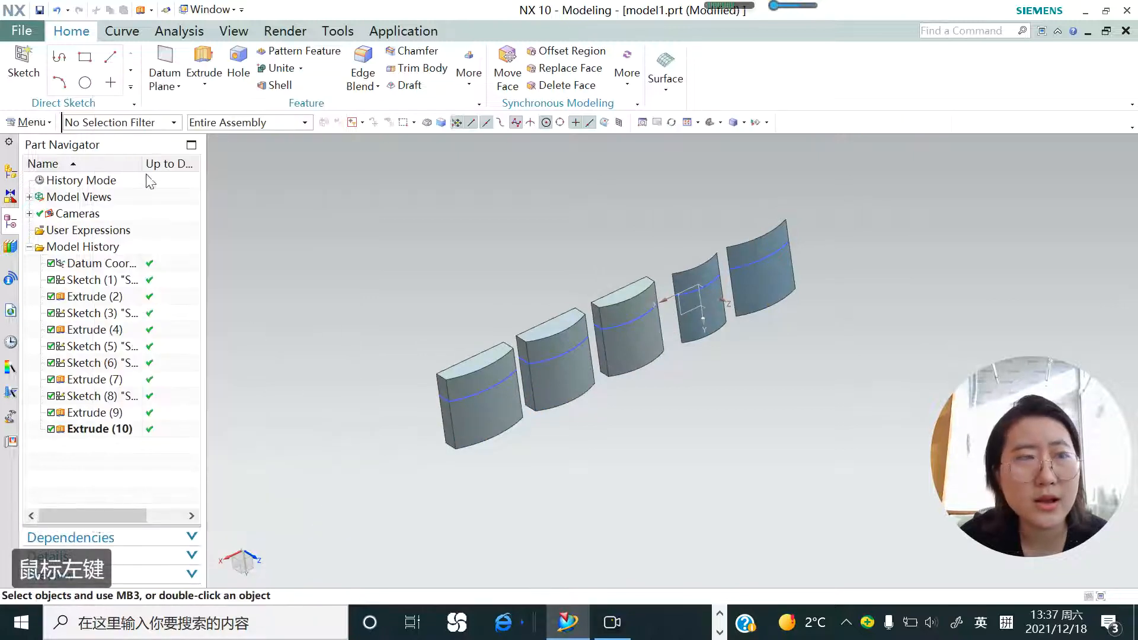
Create a new sketch on the XZ plane of the datum coordinate system
left_click(25, 70)
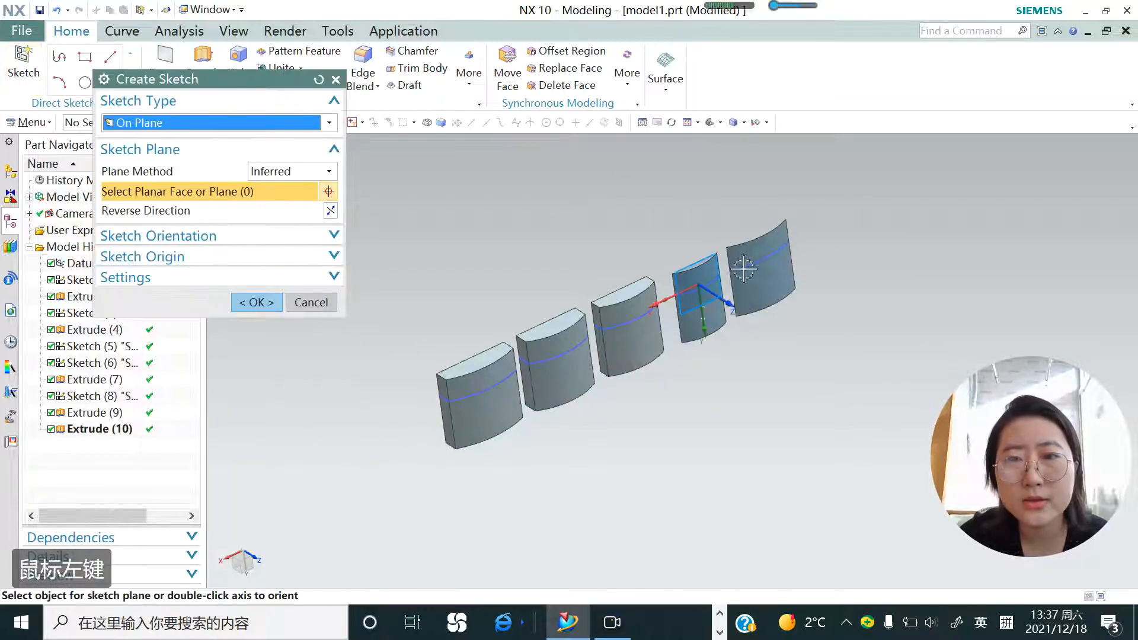
middle_click_drag(697, 249, 719, 284)
left_click(697, 292)
left_click(254, 303)
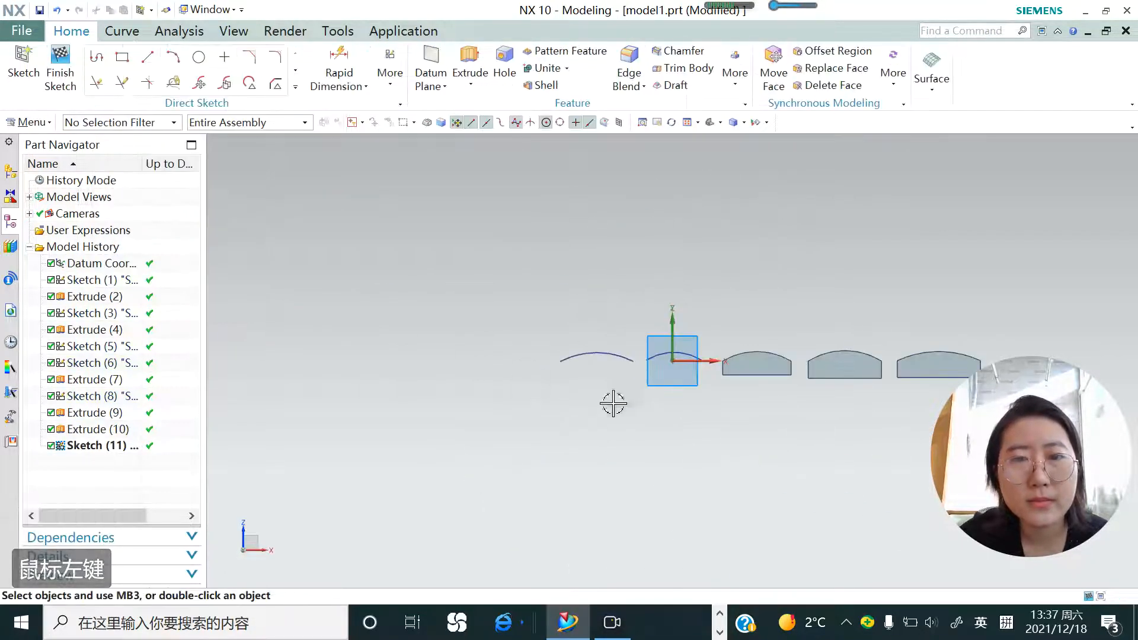
Draw a small arc beyond the existing curves with a larger arc joined to its far end, and finish the sketch
left_click(175, 59)
left_click(535, 359)
left_click(493, 346)
left_click(508, 341)
left_click(492, 345)
left_click(439, 290)
left_click(473, 313)
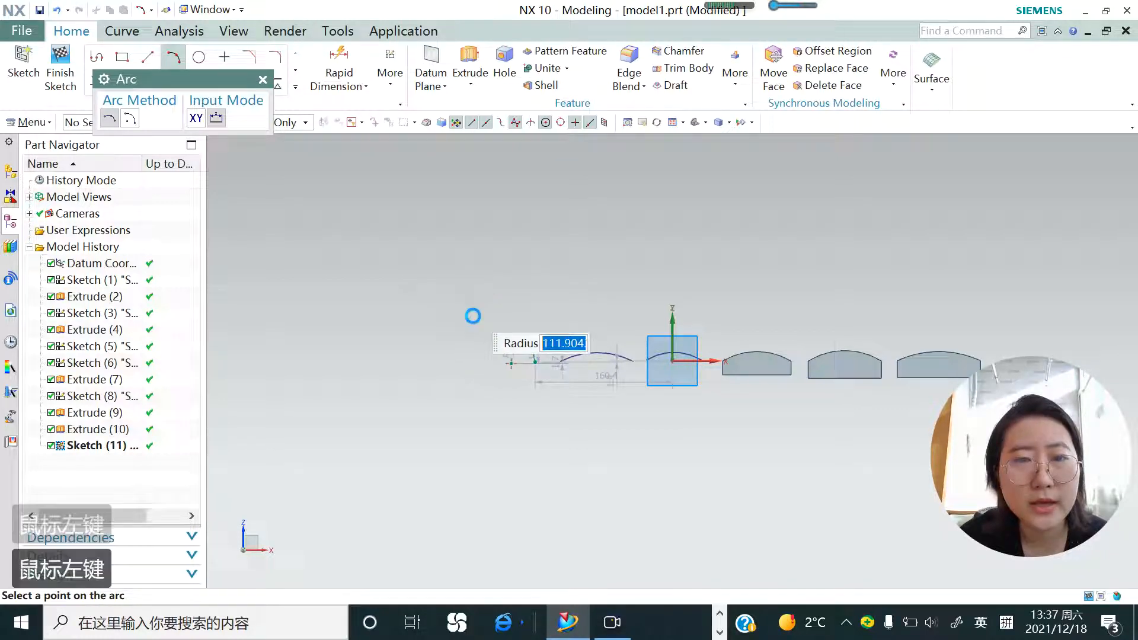
left_click(60, 78)
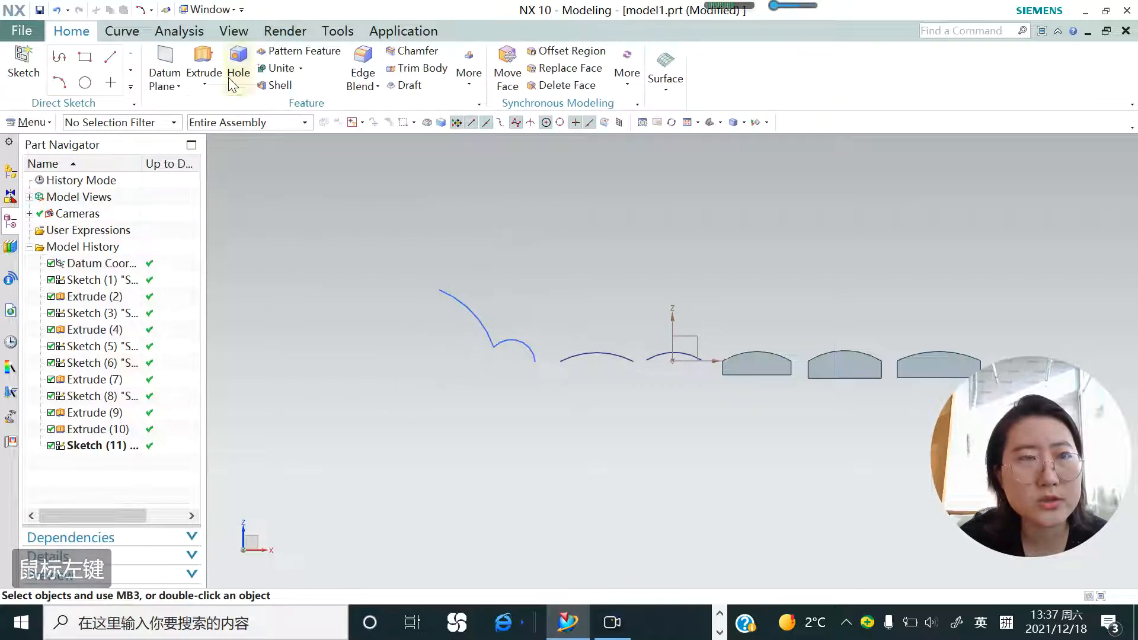
Preview an extrusion of only the smaller arc from -65 to 30 mm with the Single Curve rule, and deselect the arc
left_click(204, 84)
left_click(214, 105)
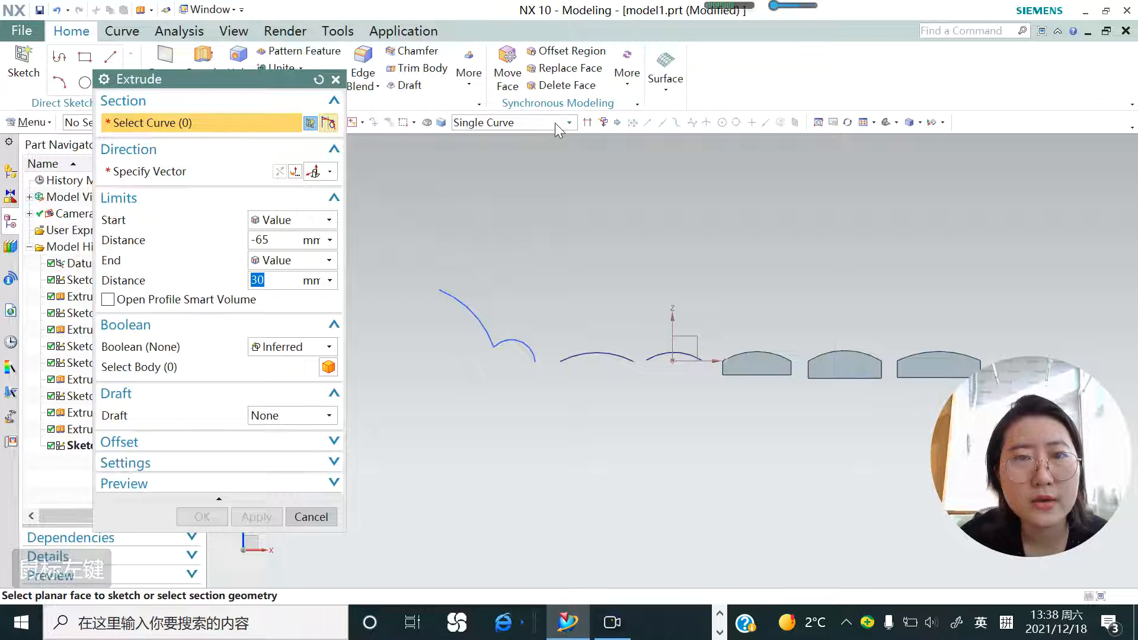
left_click(522, 341)
middle_click_drag(552, 391, 411, 364)
scroll(714, 307, "up", 5)
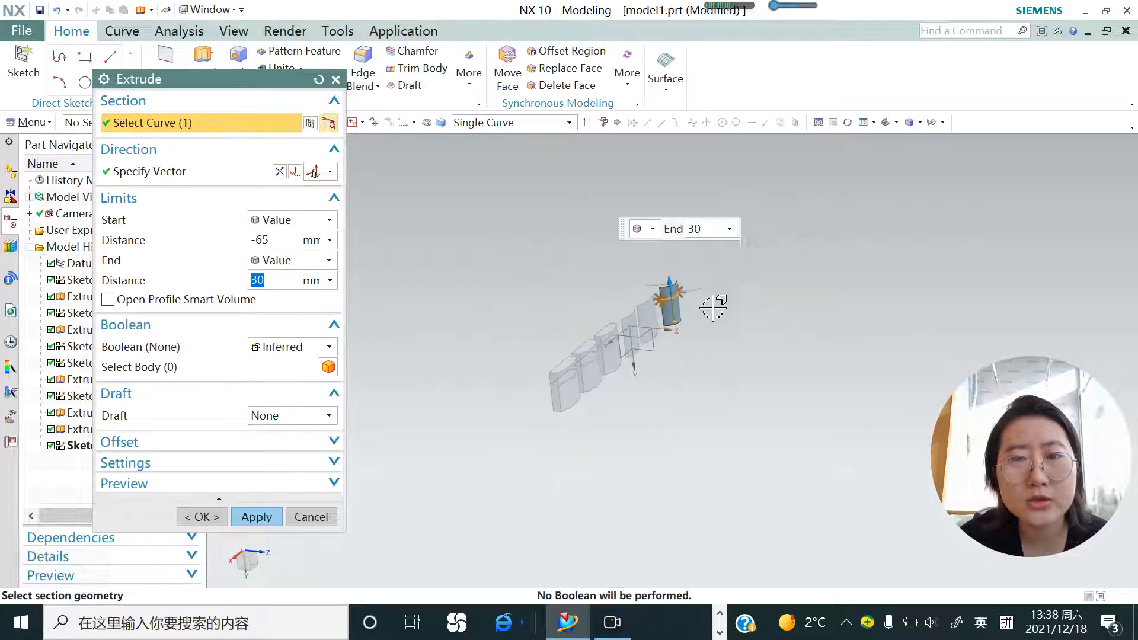
scroll(634, 298, "up", 2)
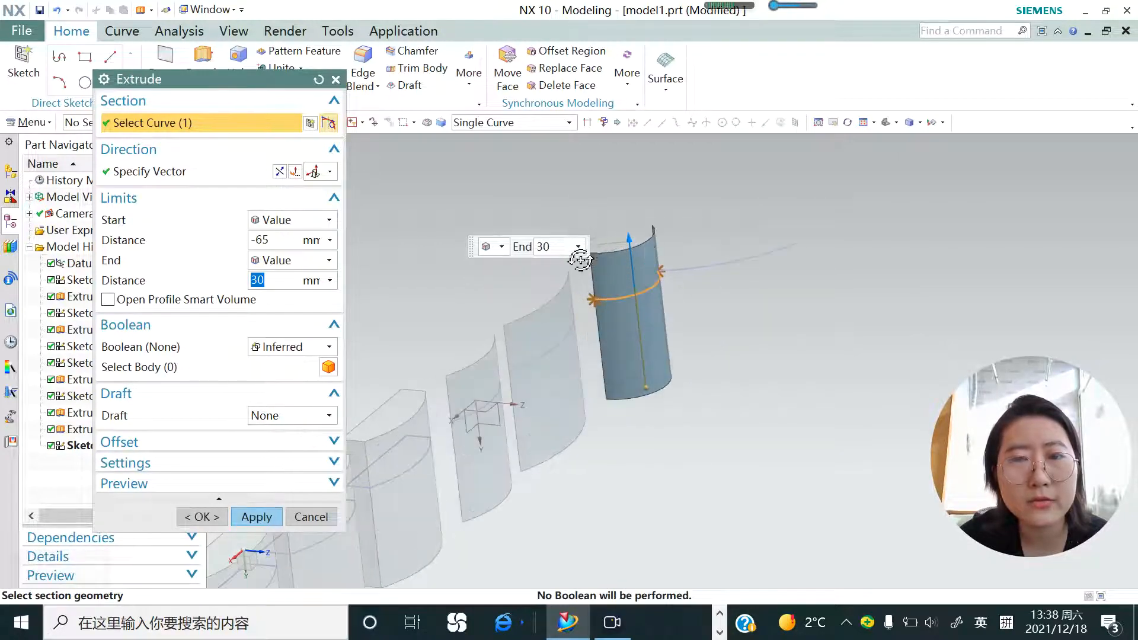
middle_click_drag(581, 259, 579, 223)
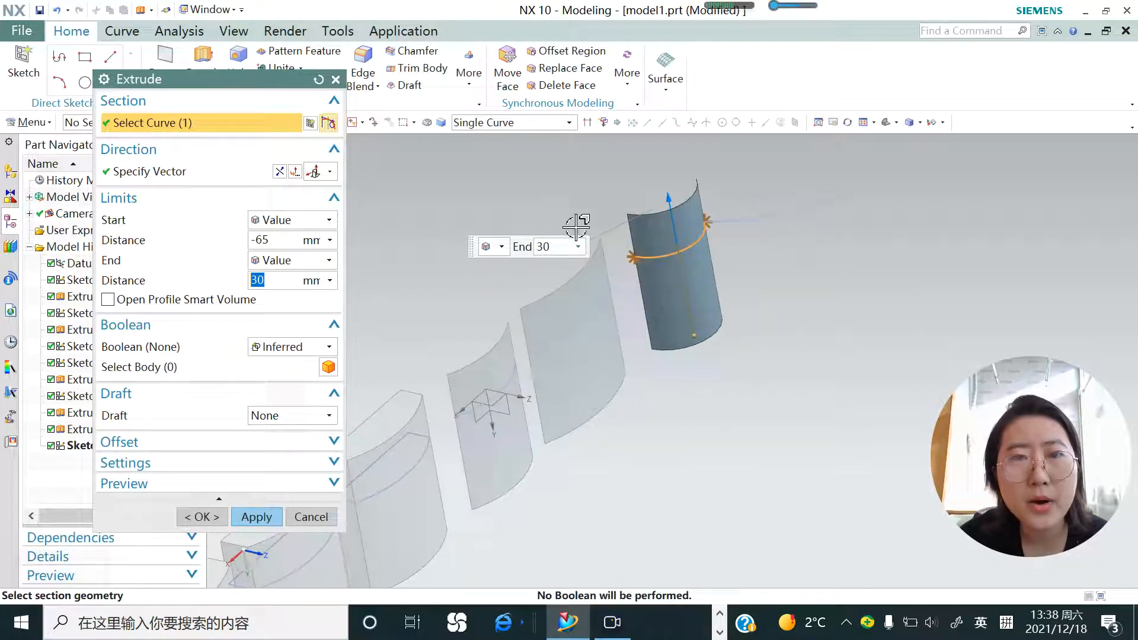
left_click(658, 254, "shift")
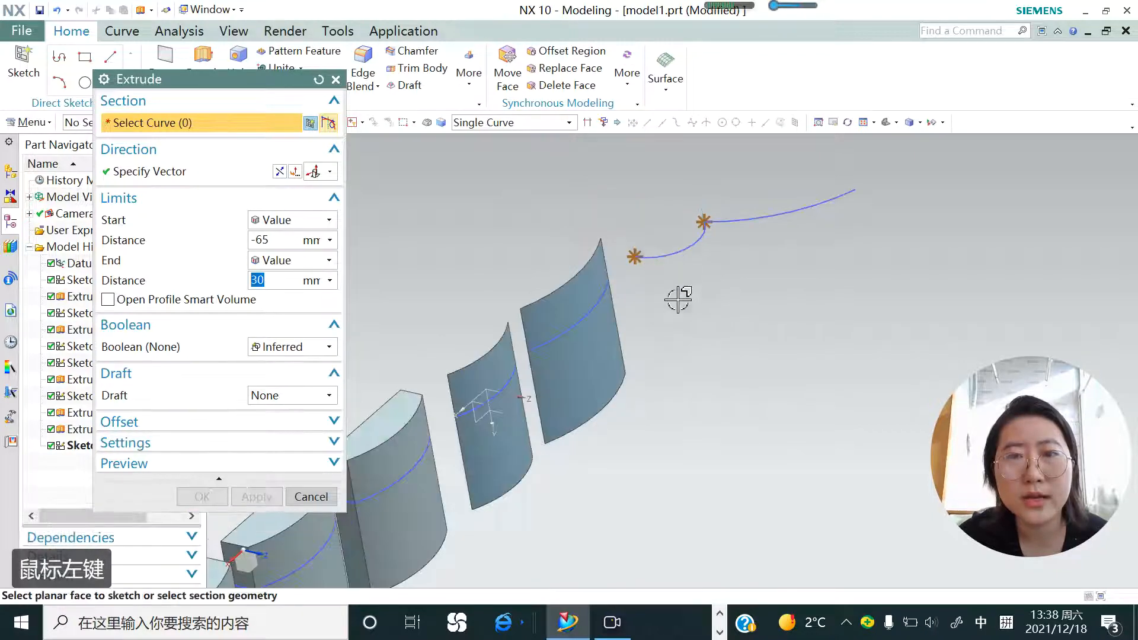
Preview the extrusion of both joined arcs by picking the smaller one with the Connected Curves rule
left_click(569, 123)
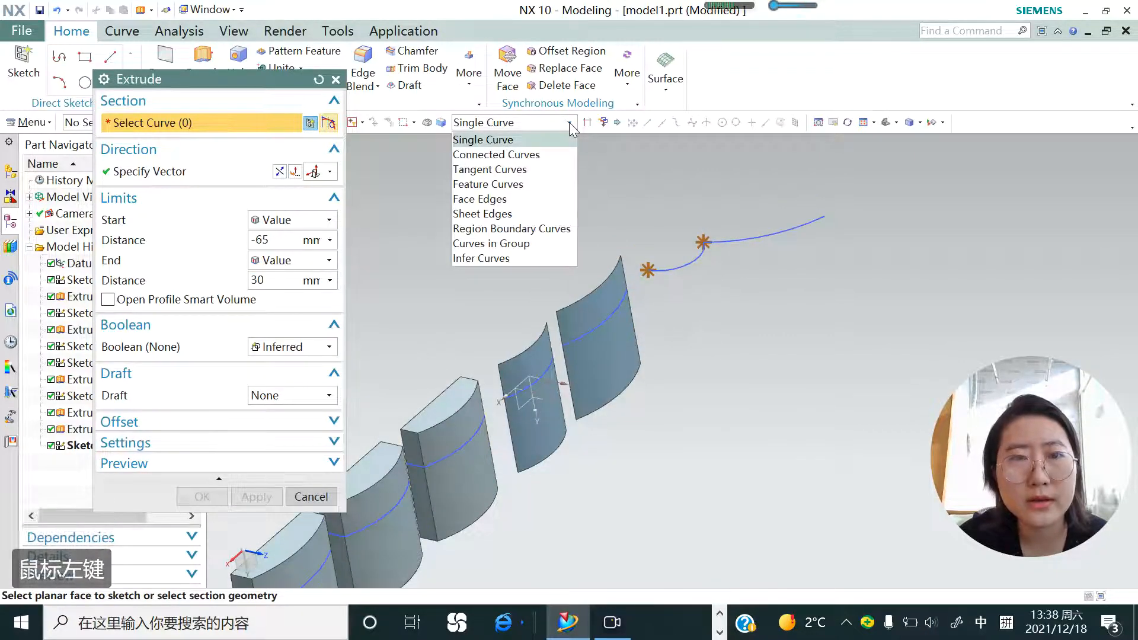
left_click(546, 154)
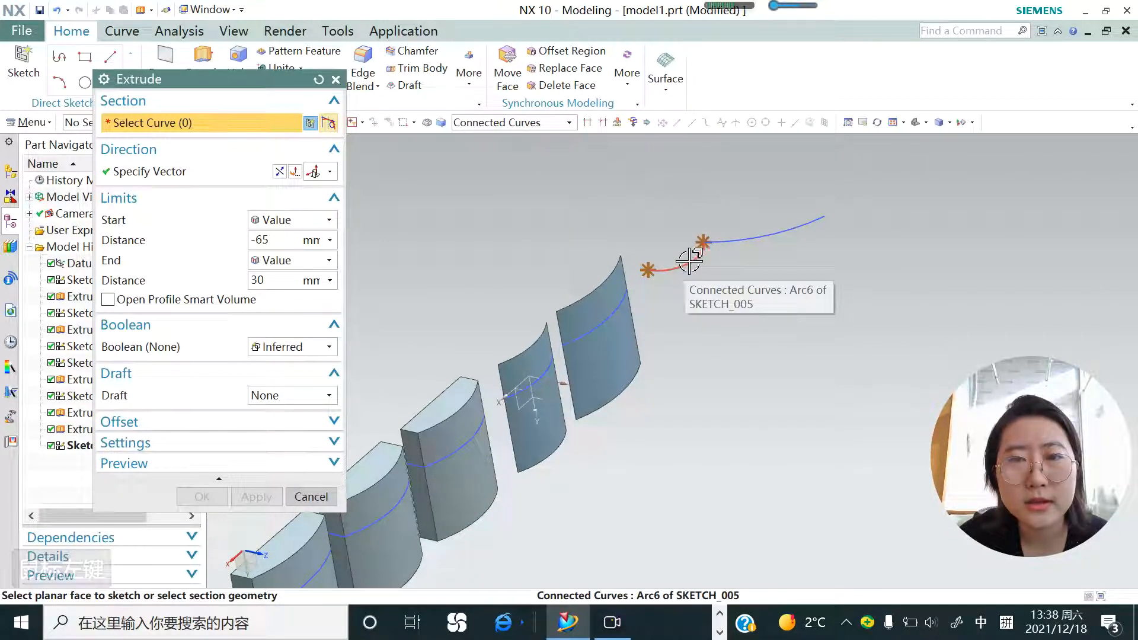
left_click(693, 257)
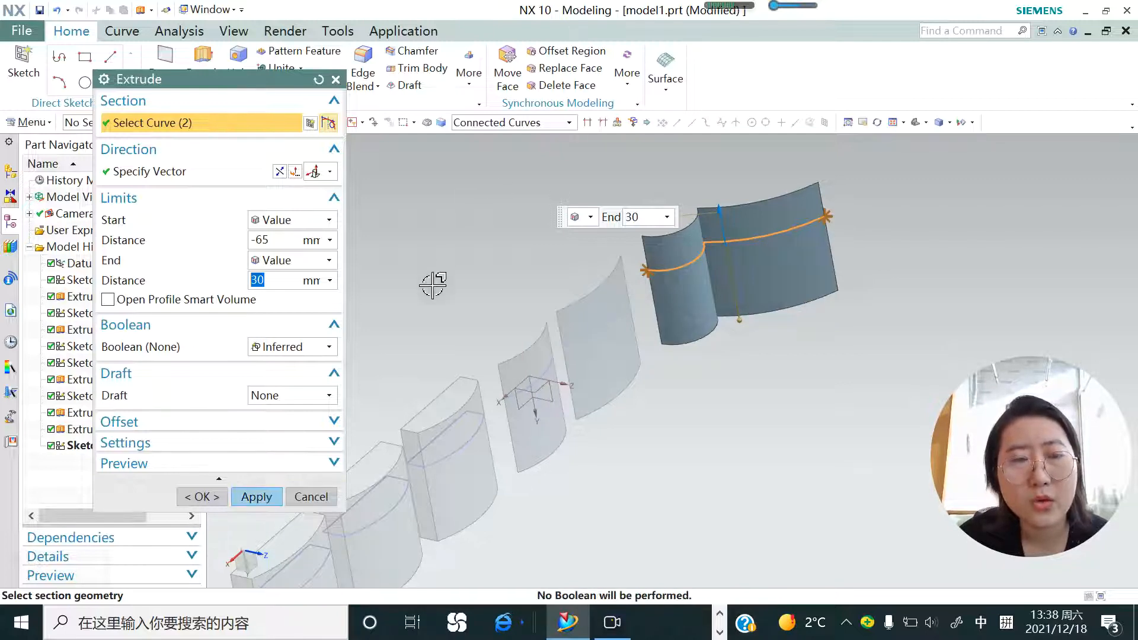
Clear the selected arcs, preview the smaller arc's extrusion with the Tangent Curves rule, and cancel the extrusion
left_click(572, 125)
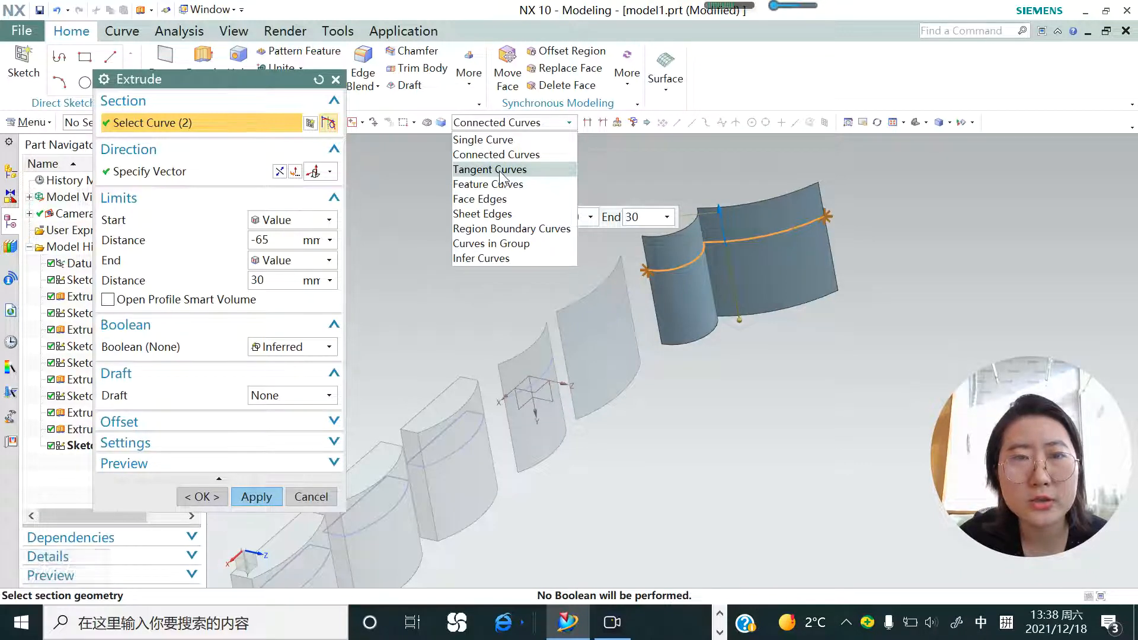
left_click(501, 170)
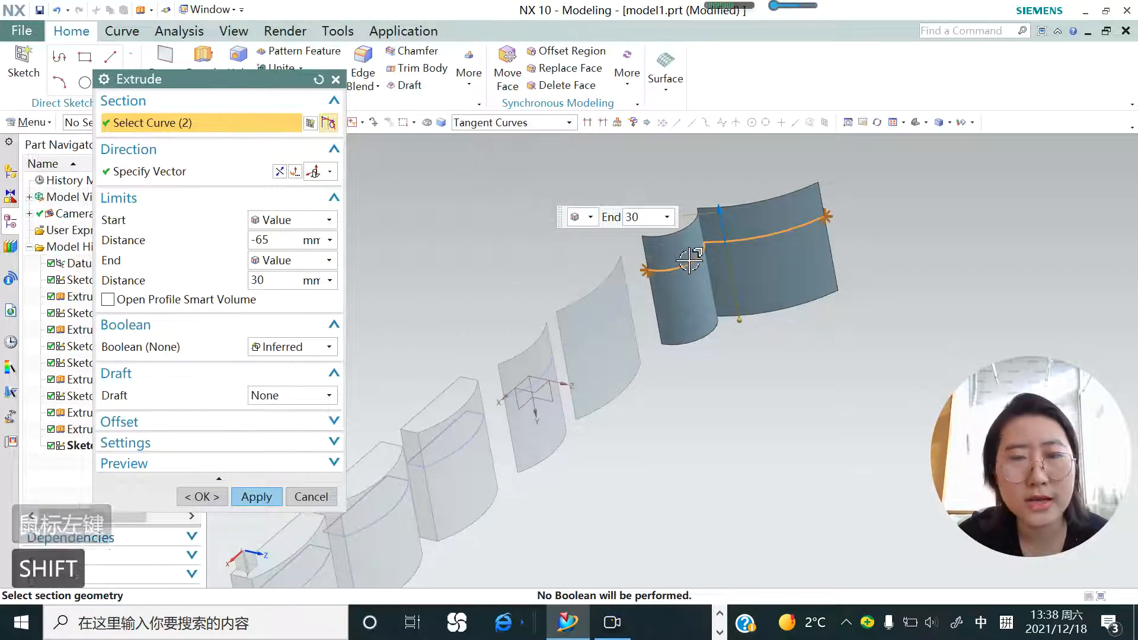
left_click(723, 240, "shift")
left_click(568, 124)
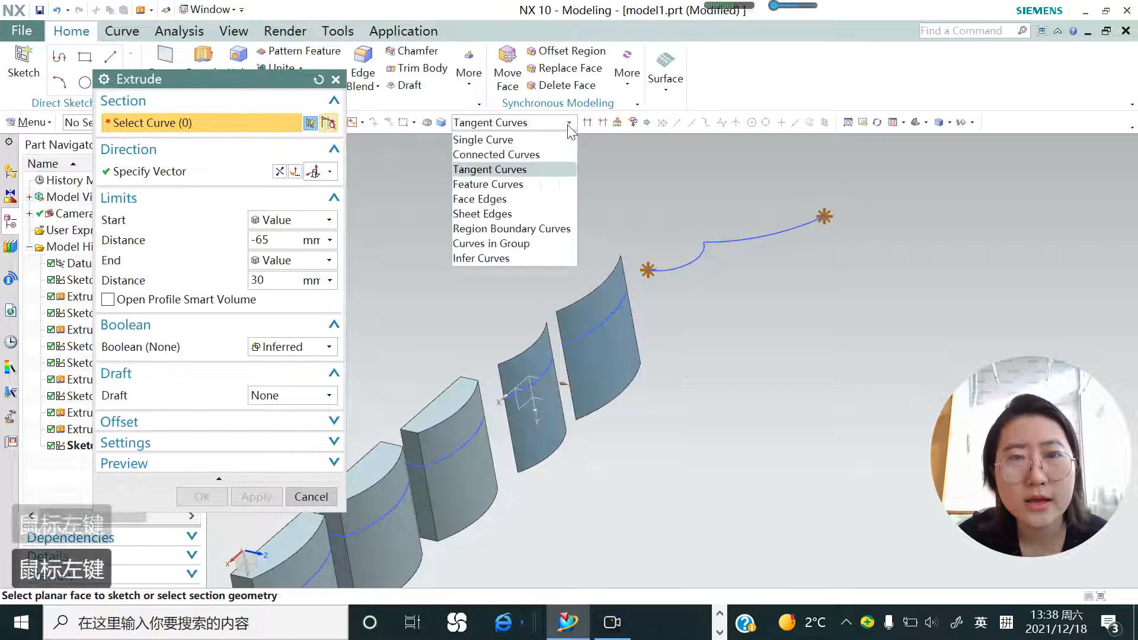
left_click(507, 171)
left_click(686, 264)
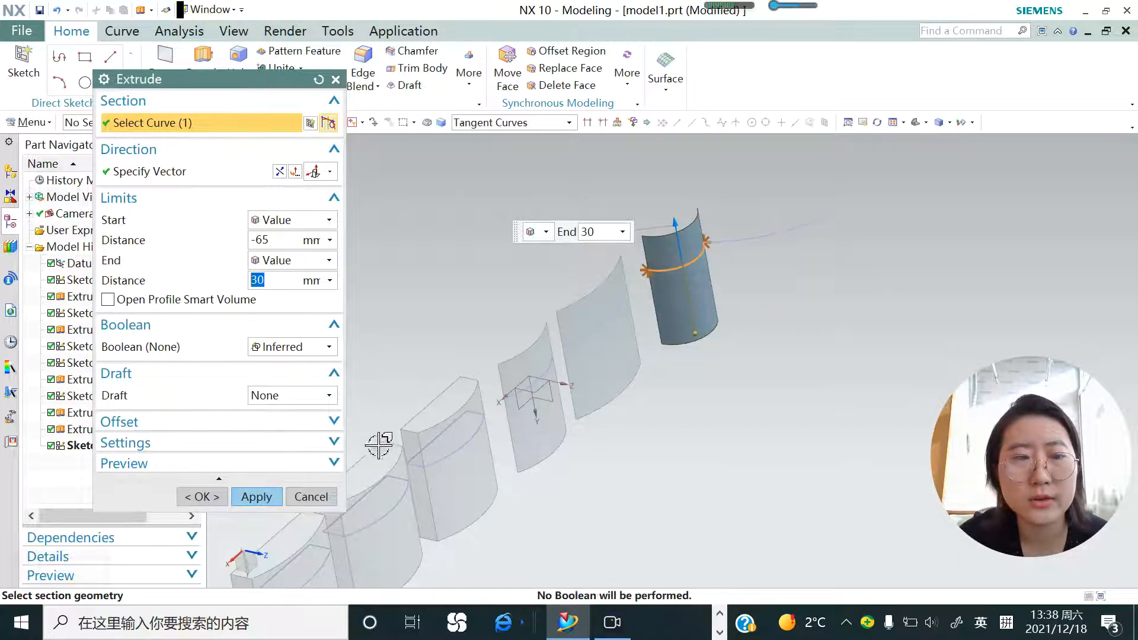
left_click(314, 496)
Create another sketch on the datum coordinate system's XZ plane
left_click(23, 59)
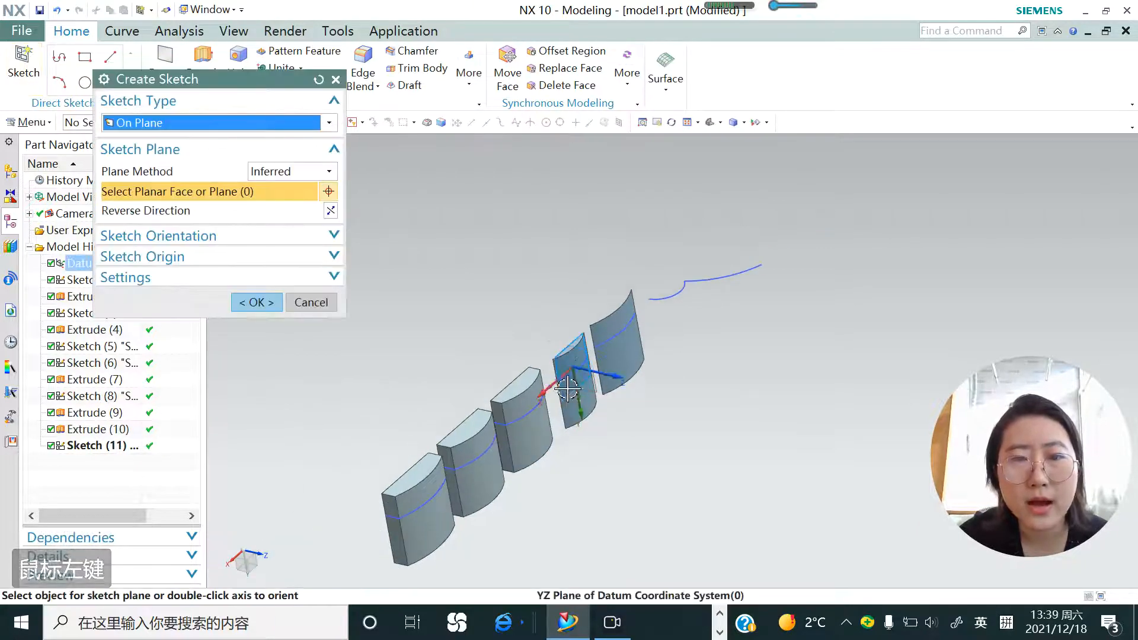
left_click(567, 378)
left_click(256, 302)
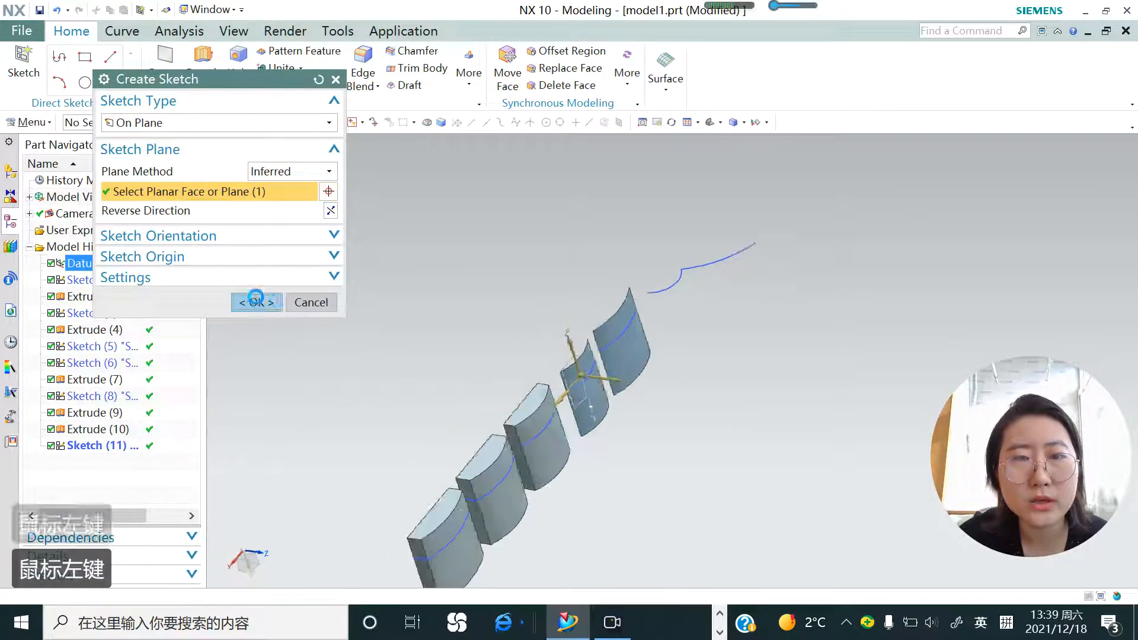
Draw a three-point arc with a radius of about 71 mm beside the pair of joined arcs
left_click(172, 57)
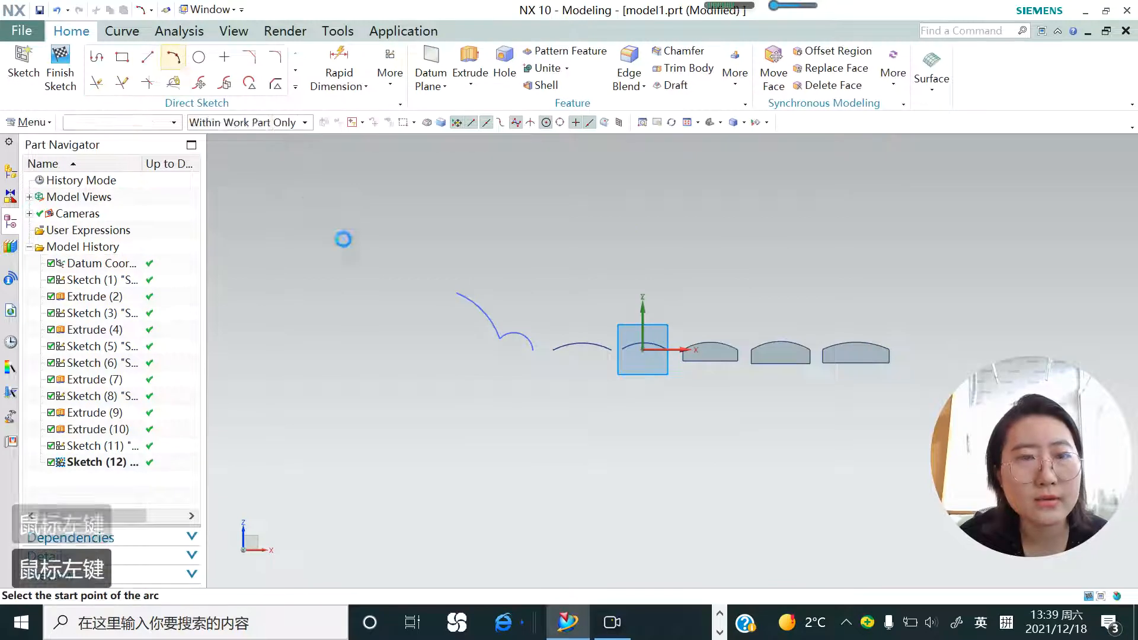
scroll(445, 331, "up", 2)
left_click(483, 348)
left_click(427, 339)
left_click(457, 330)
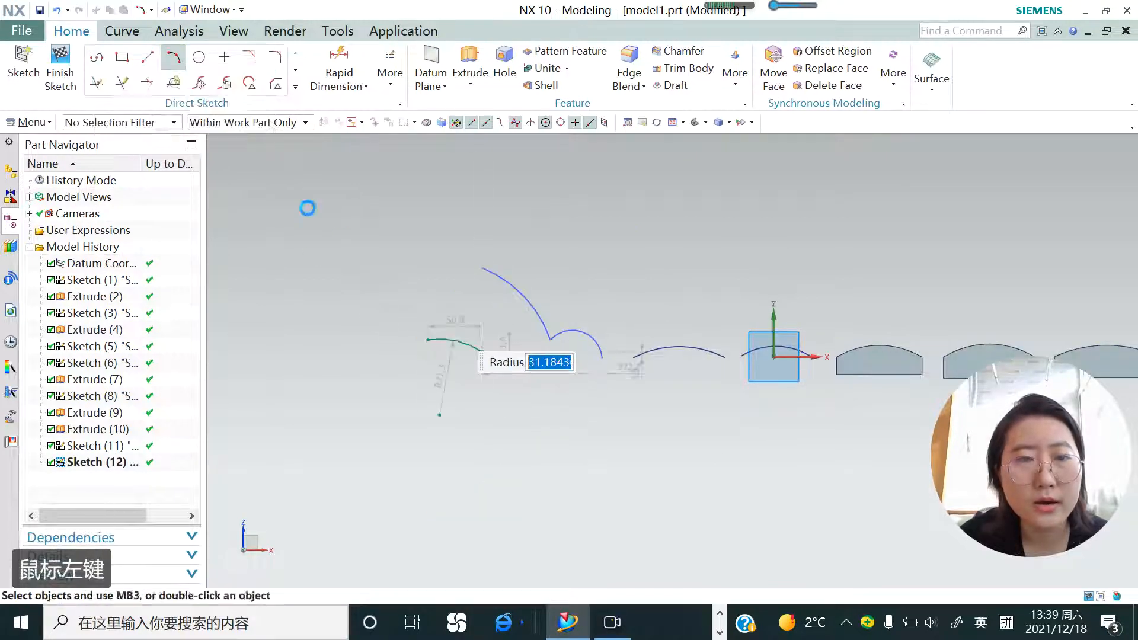
Draw a line about 106 mm long from the new arc's far endpoint, tangent to the arc
key("l")
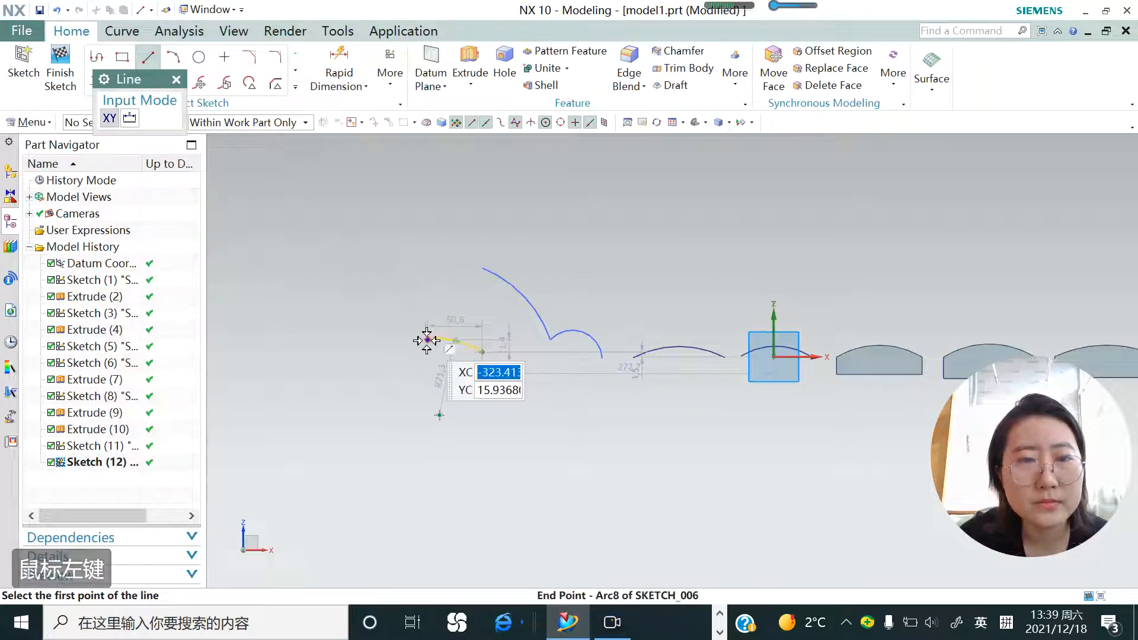
left_click(428, 339)
left_click(316, 356)
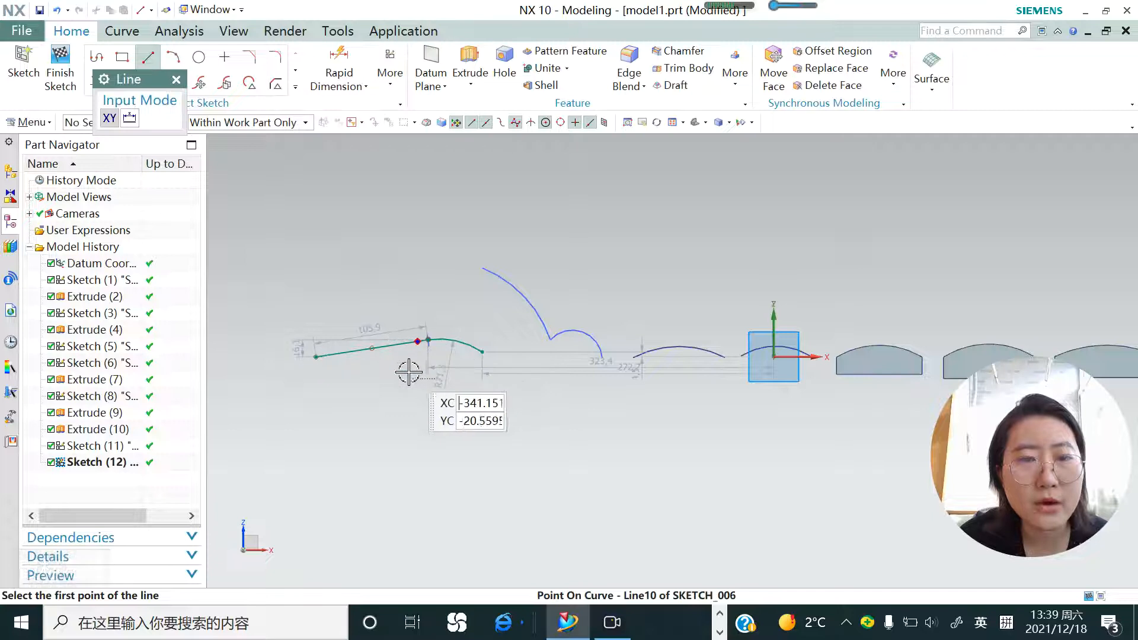
scroll(407, 368, "up", 1)
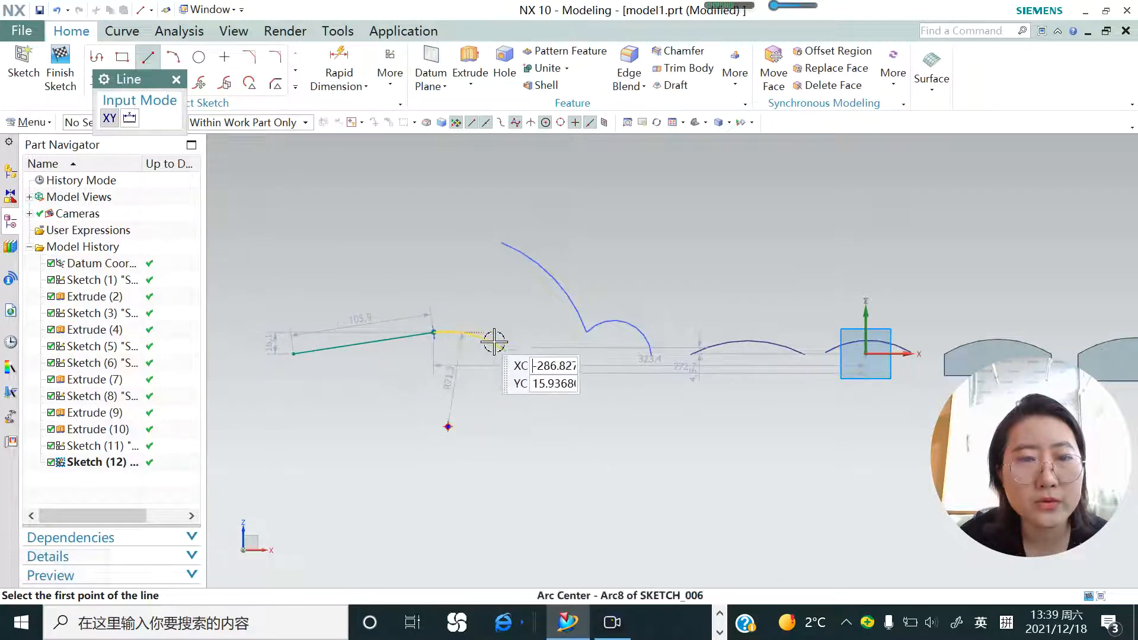
left_click(176, 81)
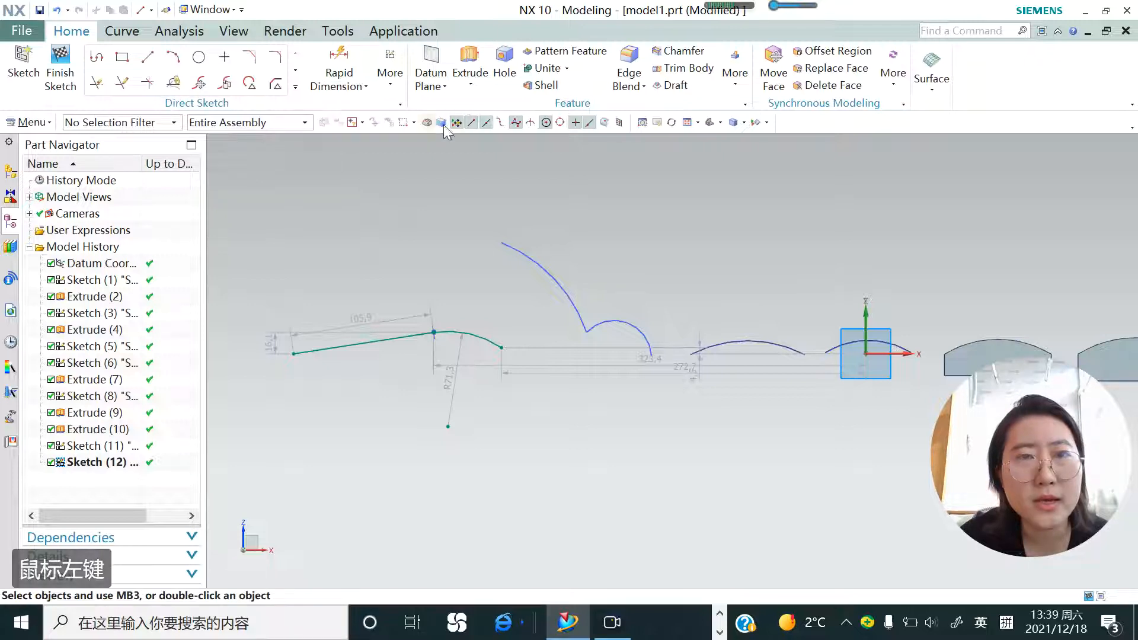
Start an extrusion of the arc and tangent line, set the Tangent Curves selection rule and clear the preselected curves
left_click(472, 84)
left_click(490, 106)
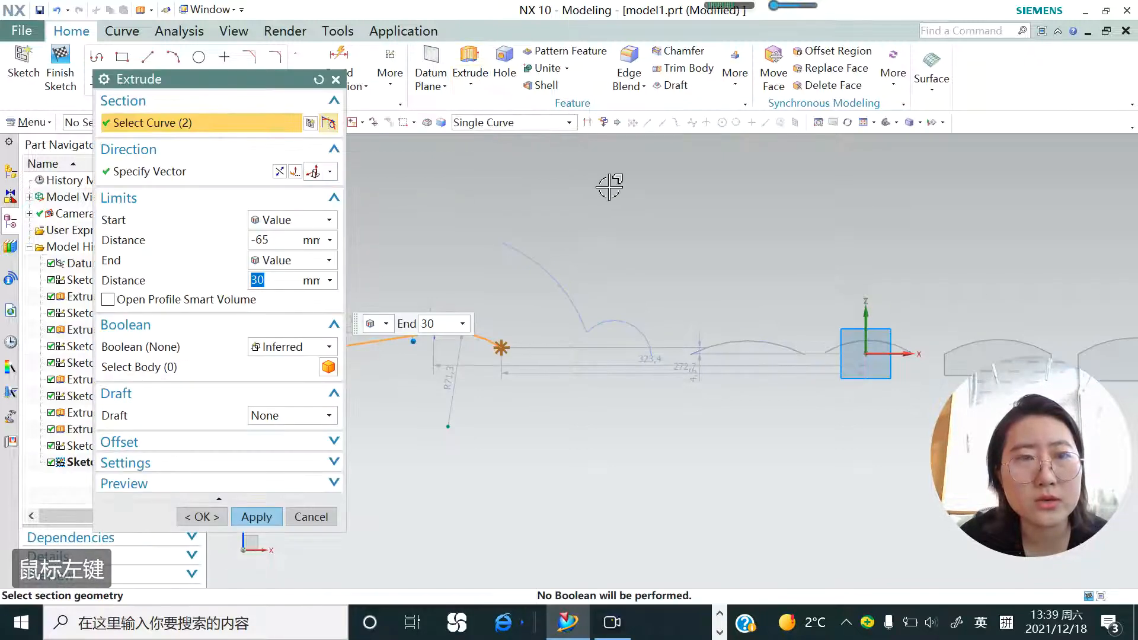
scroll(594, 183, "down", 2)
left_click(569, 122)
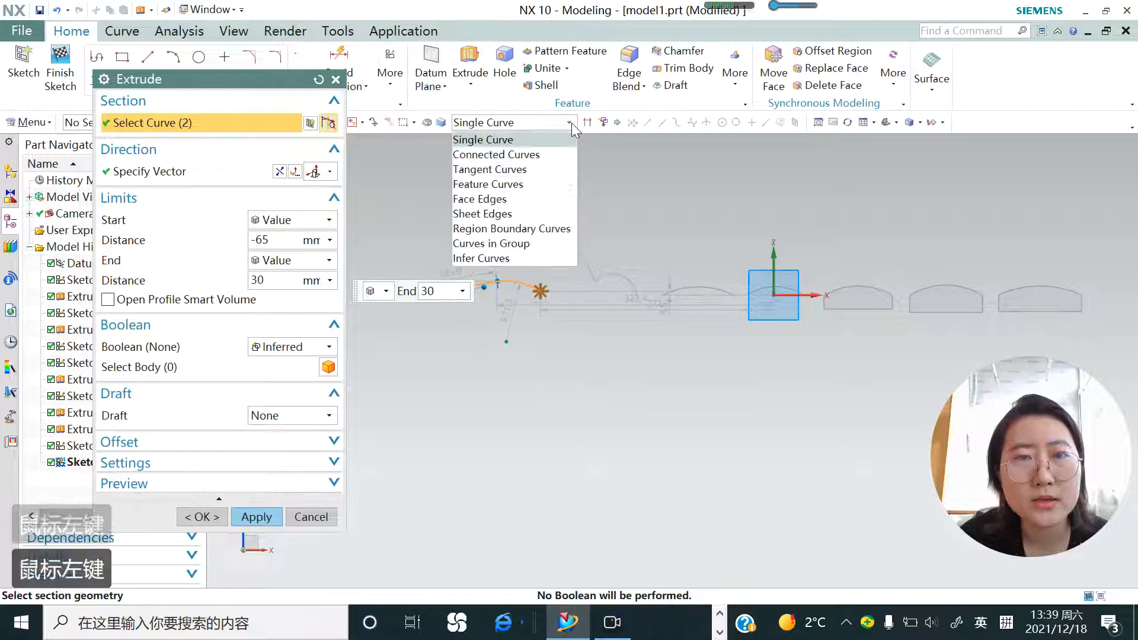
left_click(503, 169)
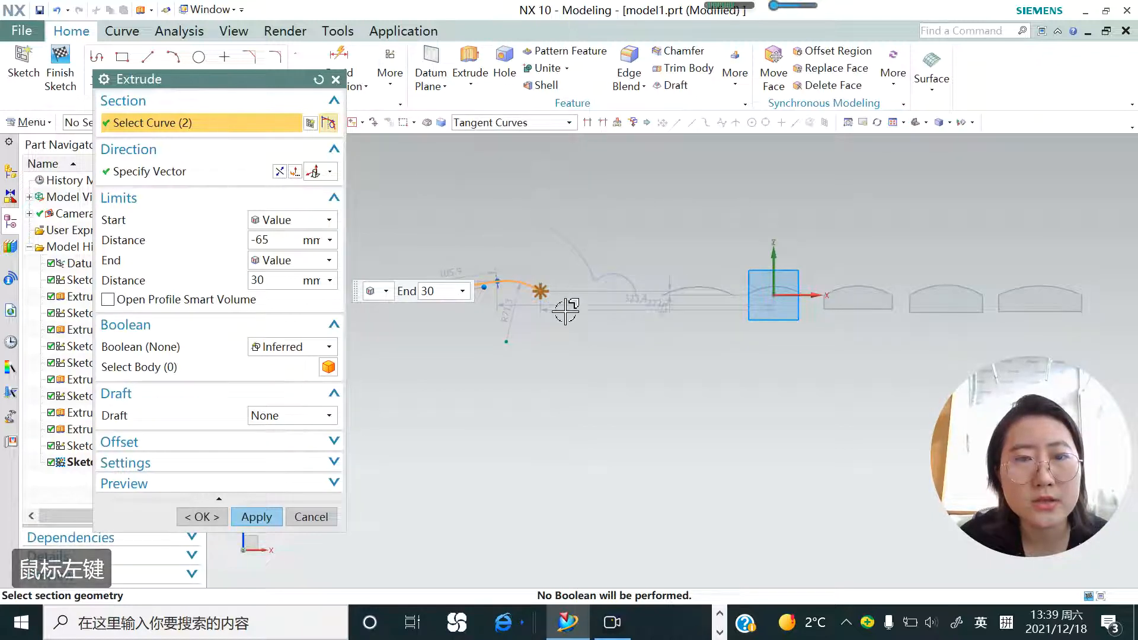
scroll(611, 328, "down", 1)
left_click(533, 296, "shift")
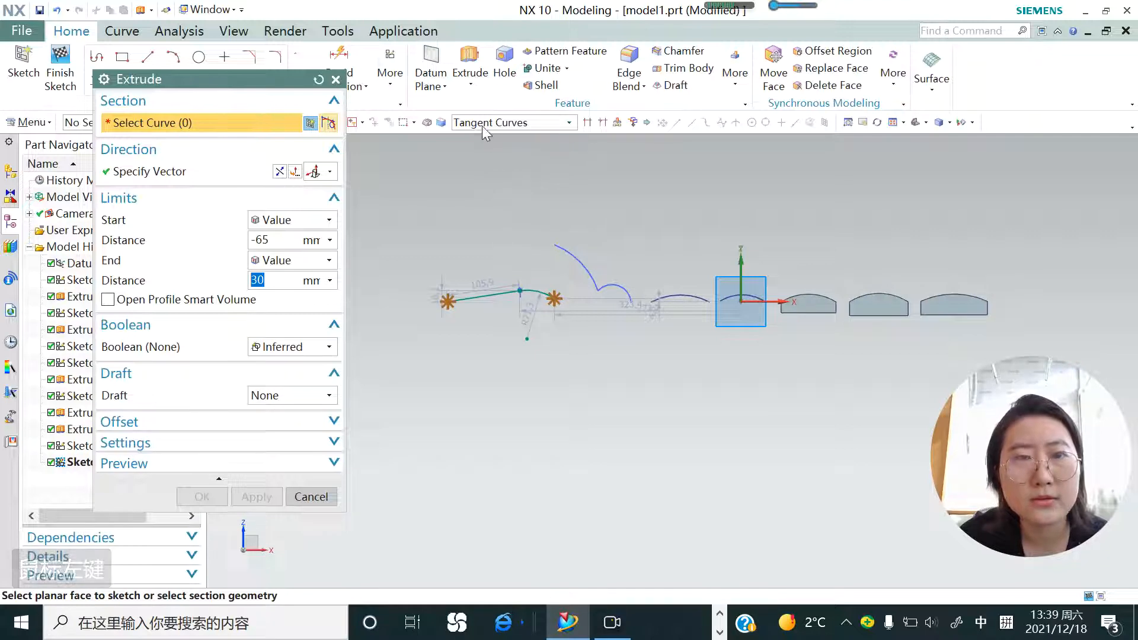
Select the arc using the Tangent Curves rule, preview the extrusion at an angle and clear the selection
scroll(451, 339, "up", 1)
left_click(554, 274)
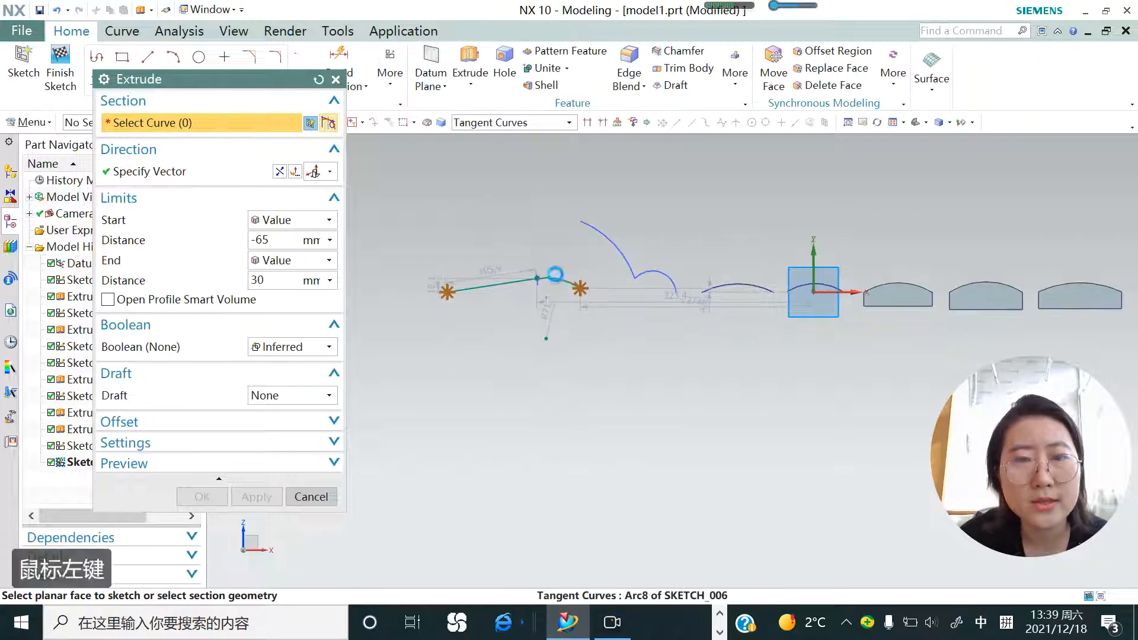
scroll(532, 355, "down", 3)
middle_click_drag(567, 354, 450, 305)
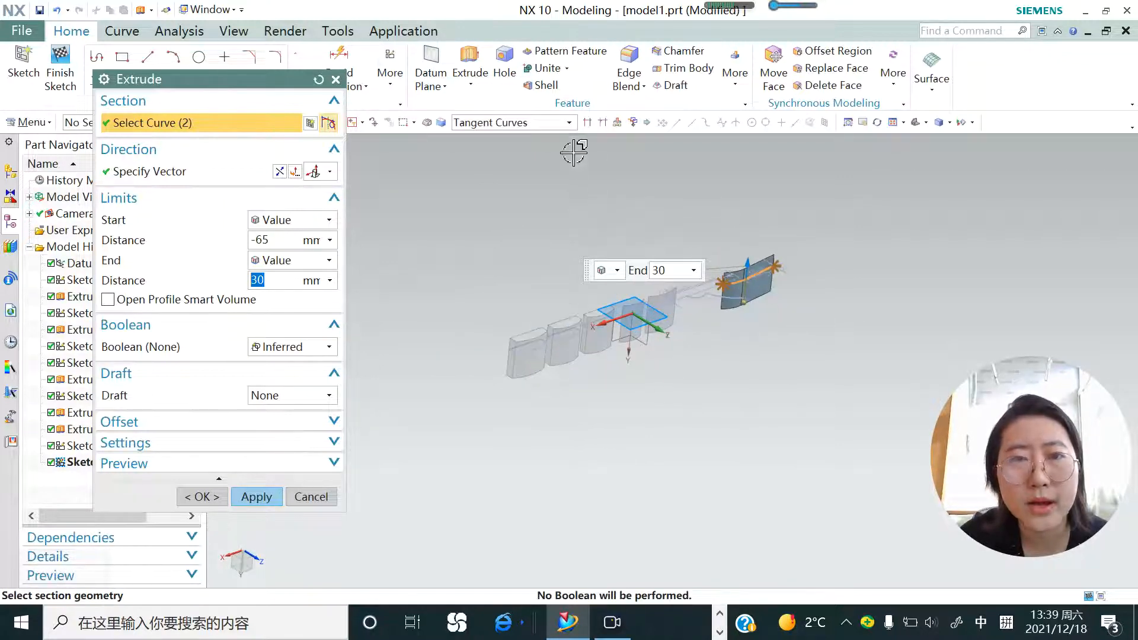
left_click(739, 285)
Extrude the arc and its joined line from -65 to 30 mm, selecting them with the Connected Curves rule
left_click(569, 123)
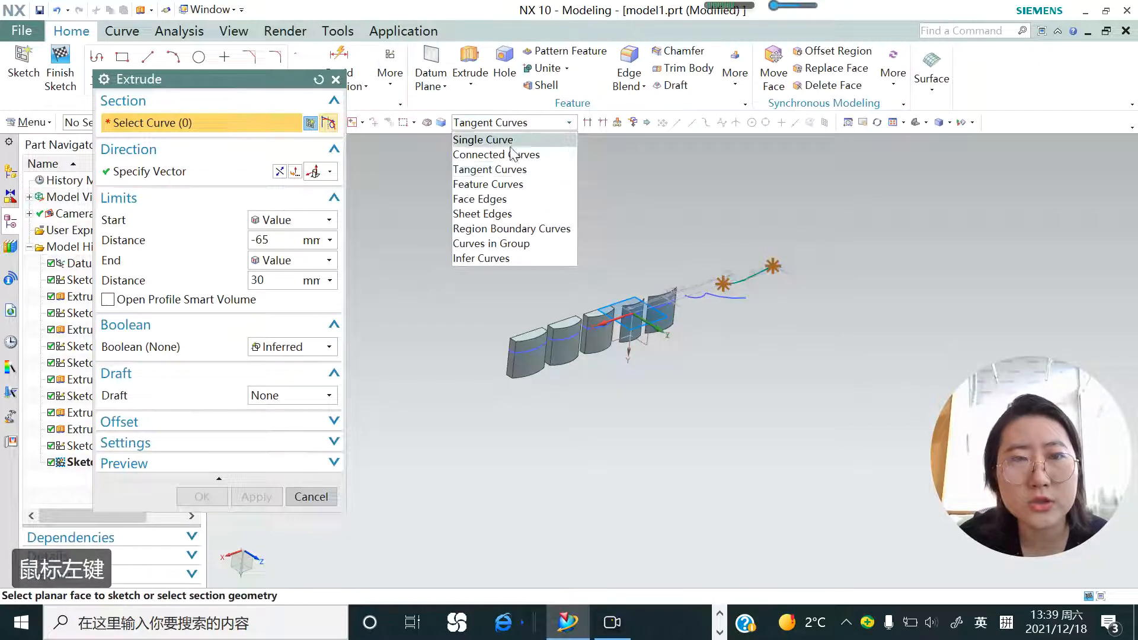
left_click(515, 153)
scroll(749, 293, "up", 2)
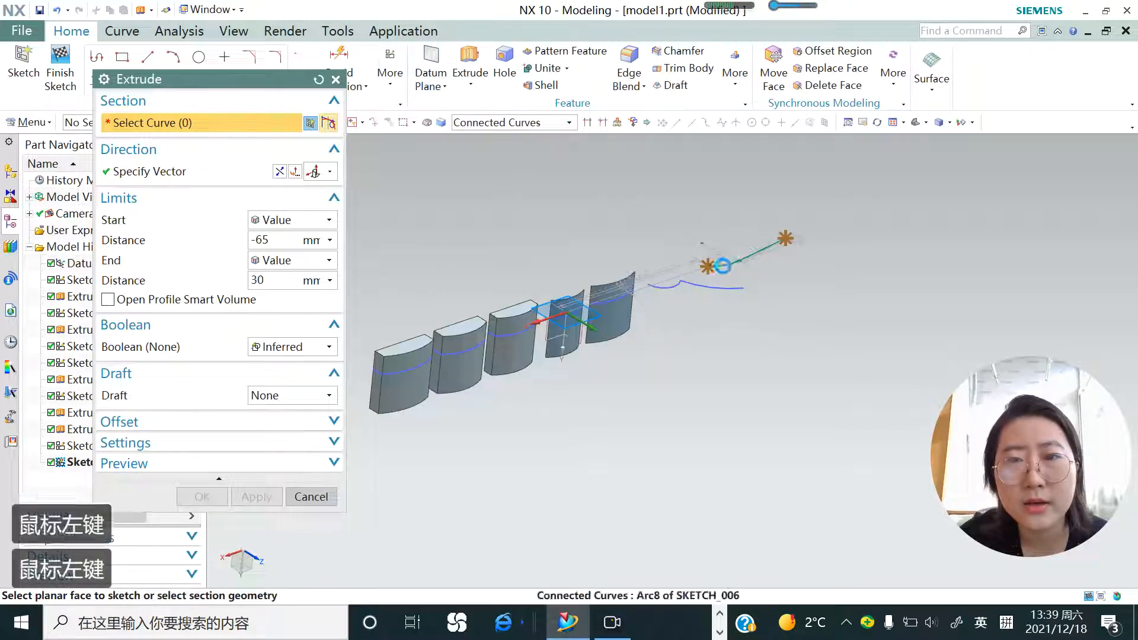
left_click(722, 266)
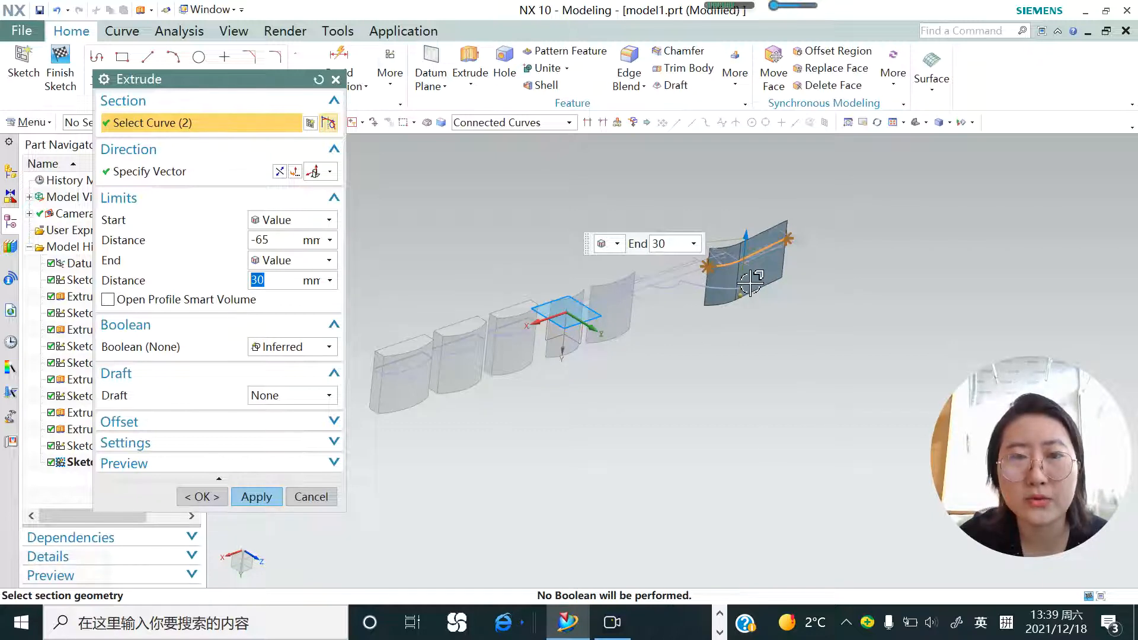
left_click(270, 496)
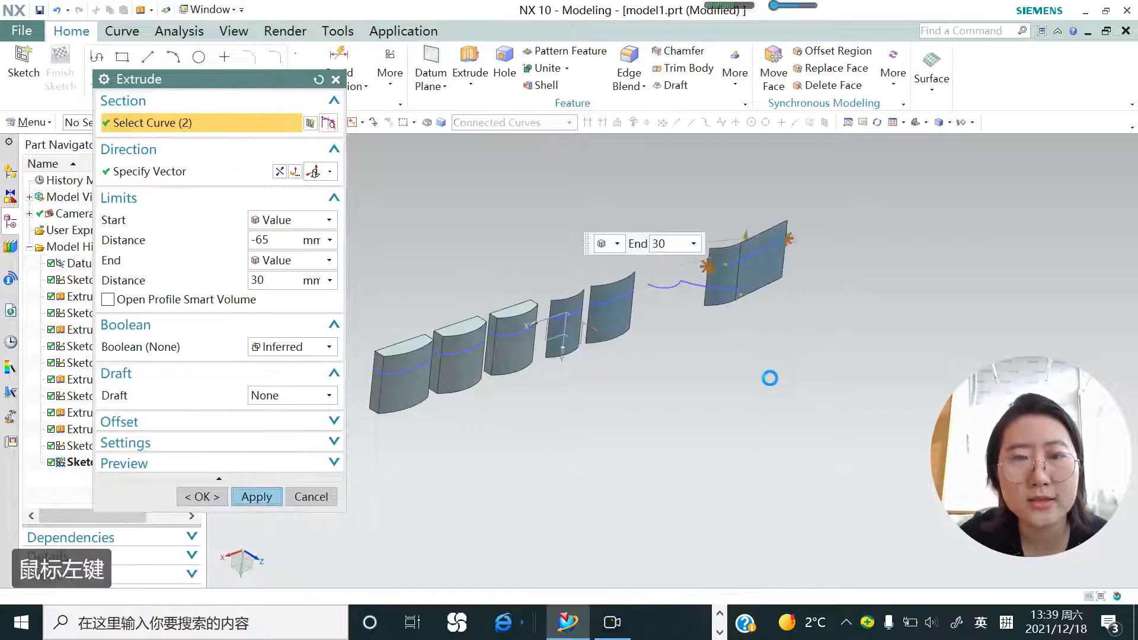
scroll(795, 372, "down", 3)
scroll(675, 373, "up", 2)
scroll(683, 364, "up", 1)
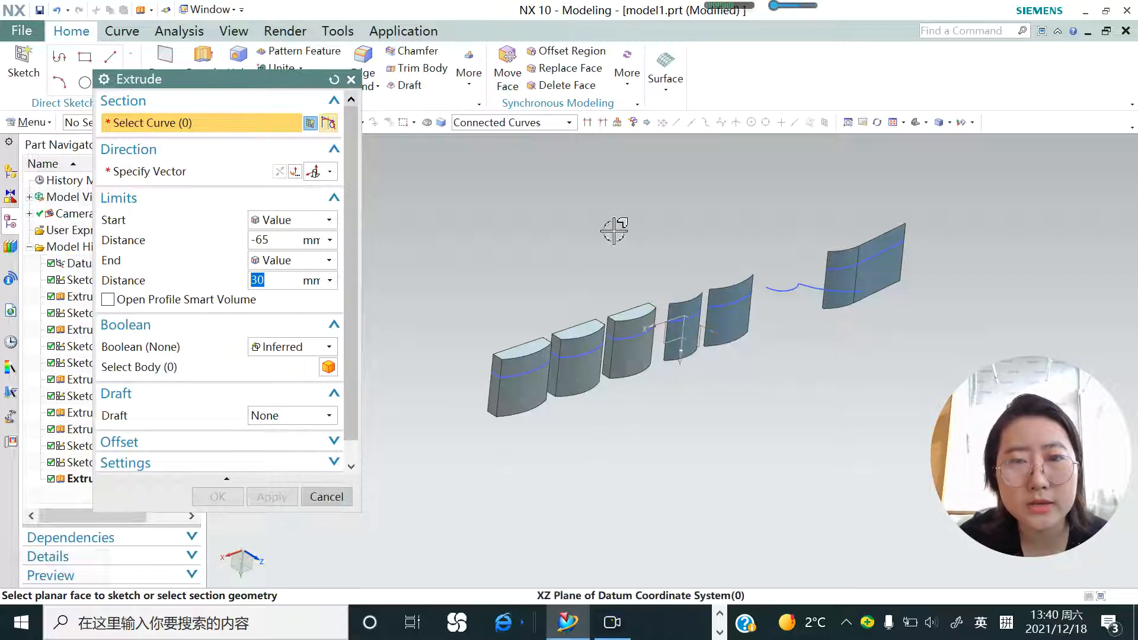
Select the outline of the small curved sheet at the datum origin with the Sheet Edges rule, setting the start distance to 0 mm
left_click(569, 121)
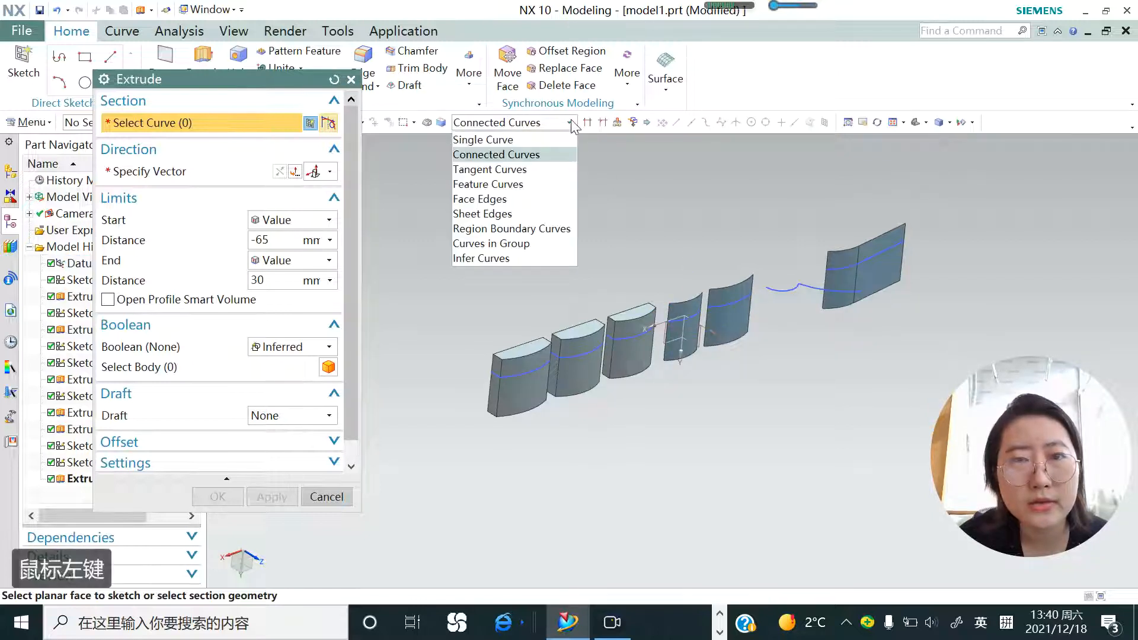
left_click(502, 215)
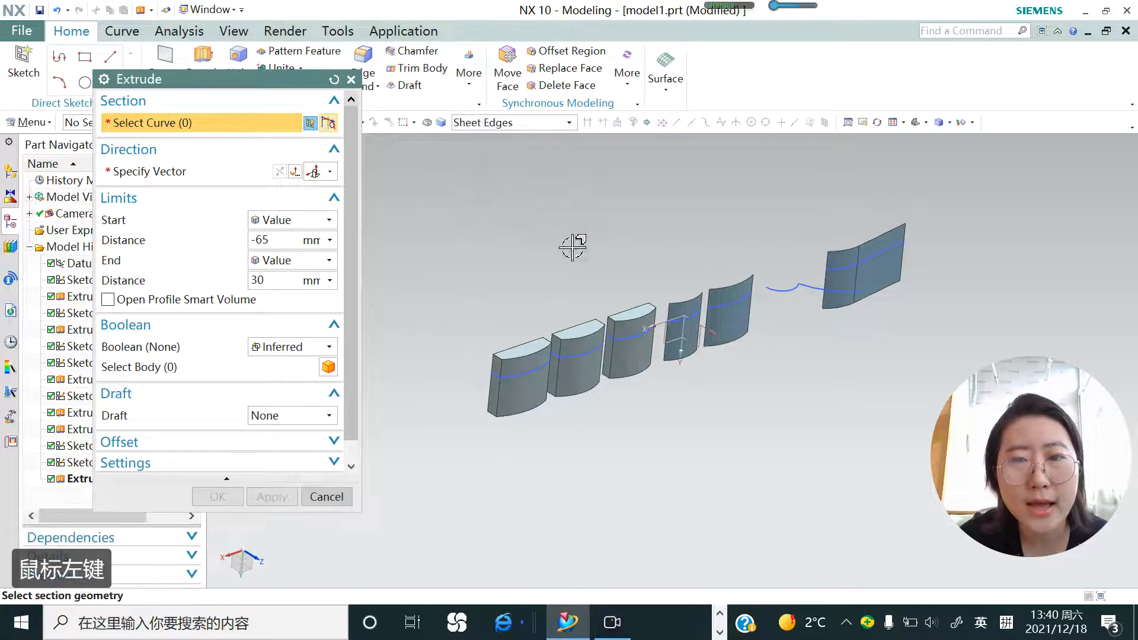
scroll(668, 366, "up", 2)
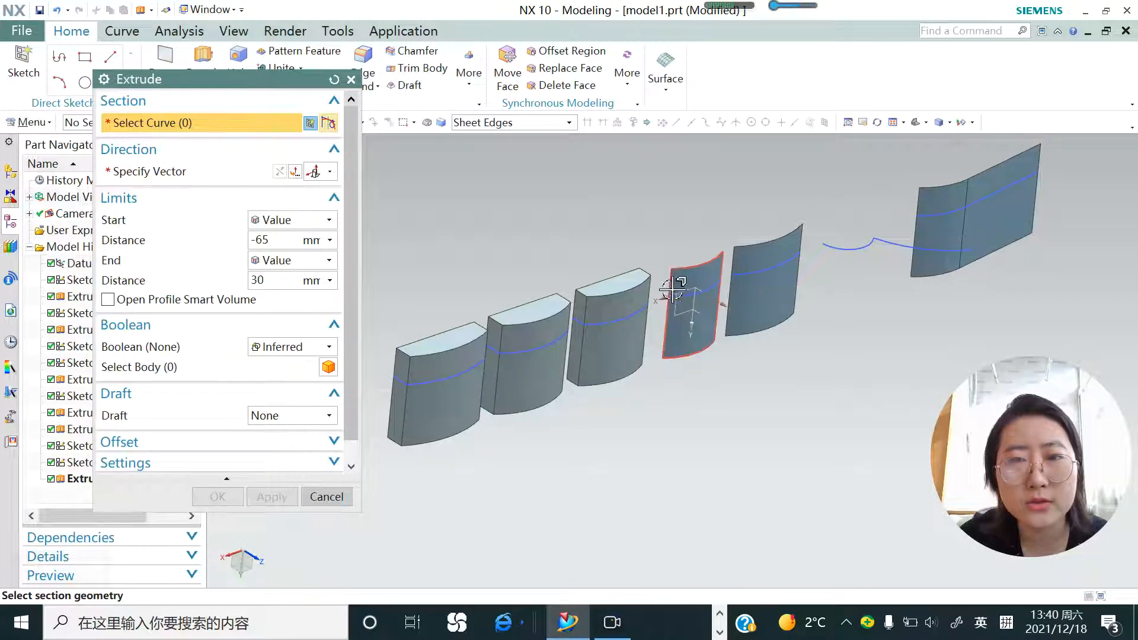
left_click(670, 290)
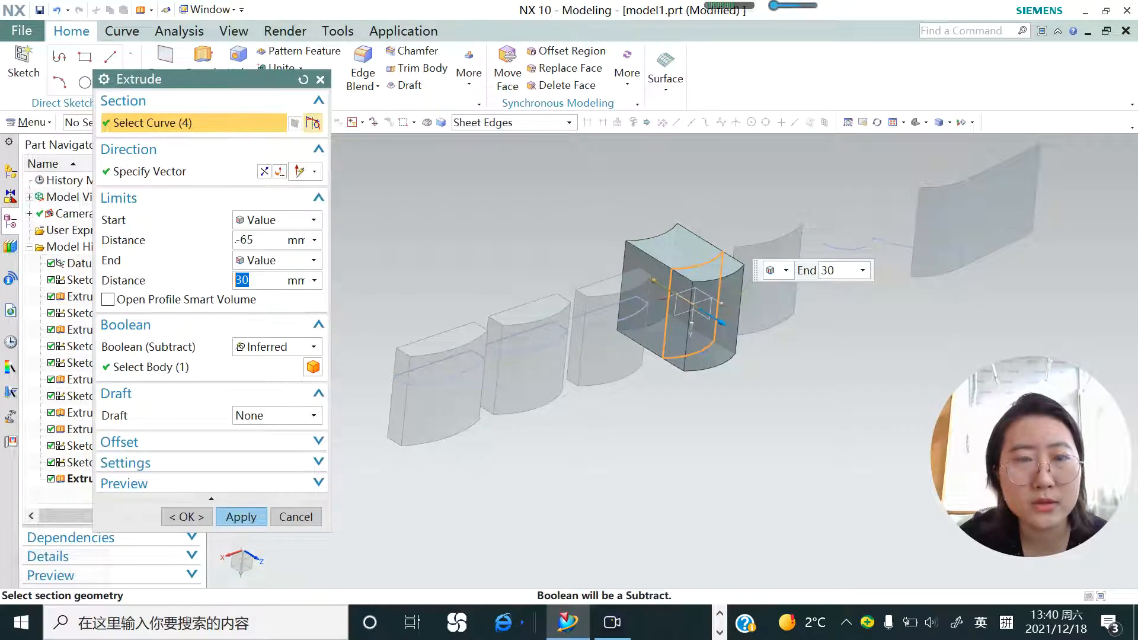
left_click(257, 240)
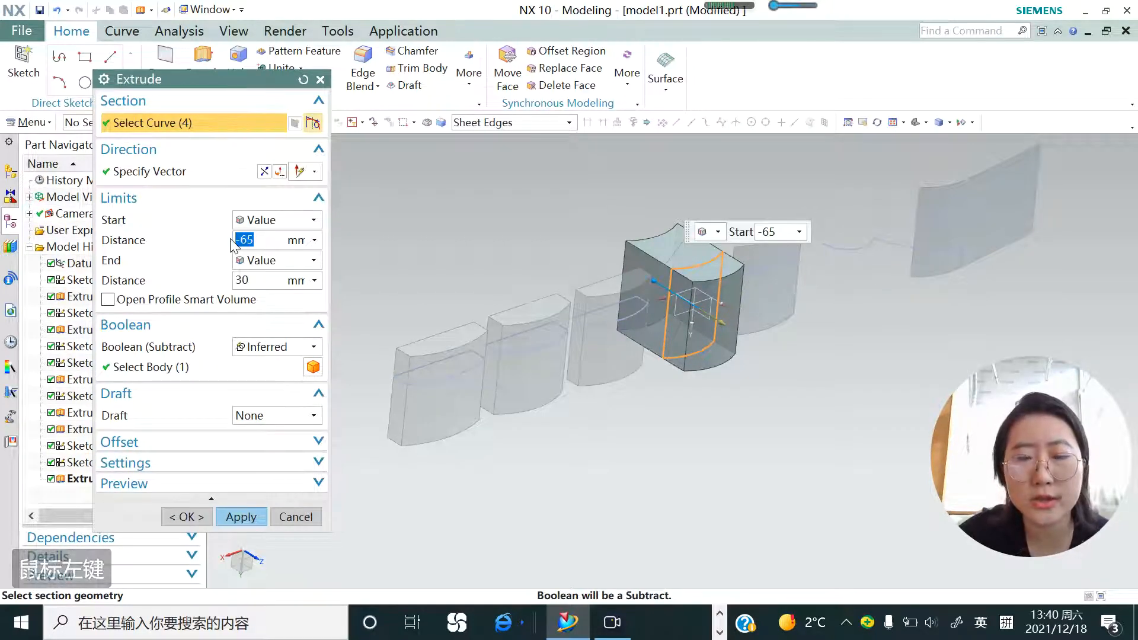
type("0")
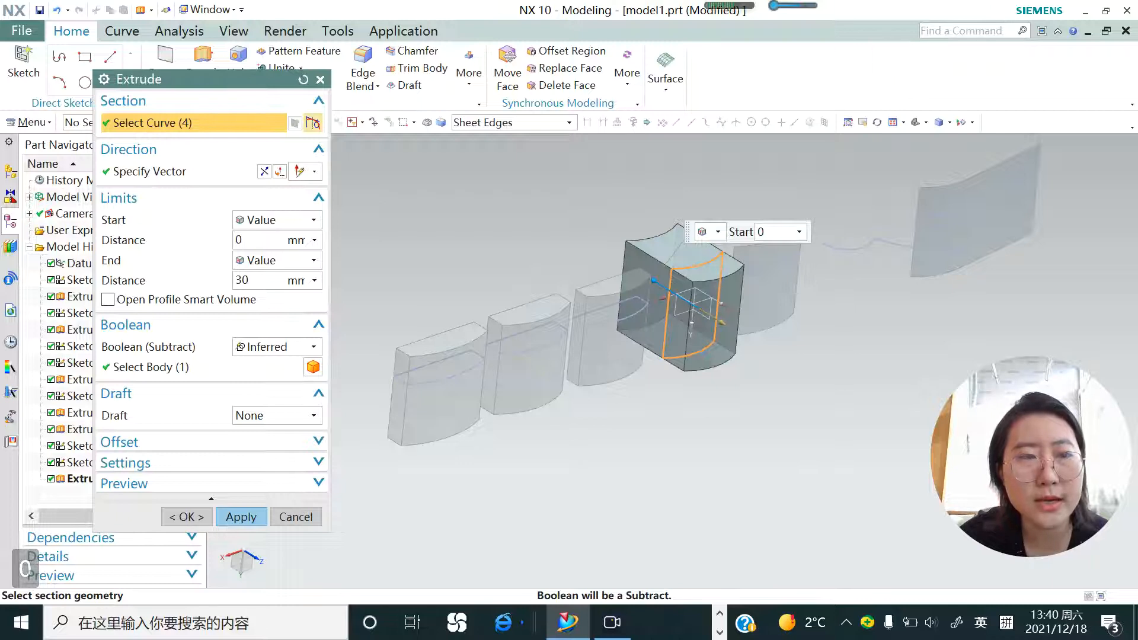
key("Return")
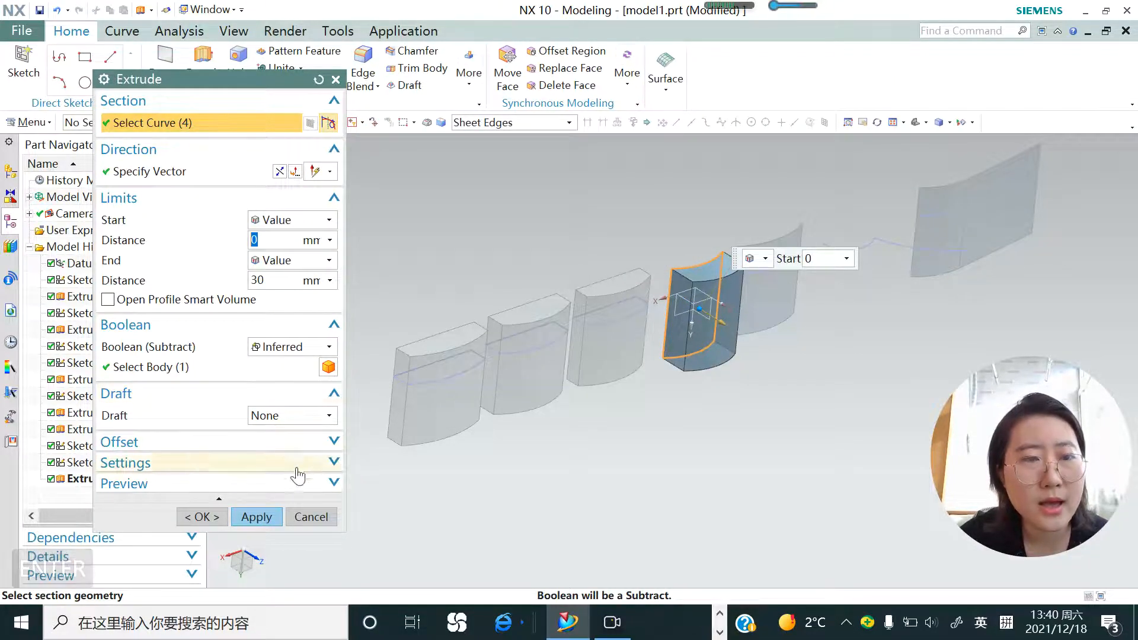
Set the body type to Sheet and extrude the selected sheet edges to 30 mm
left_click(333, 454)
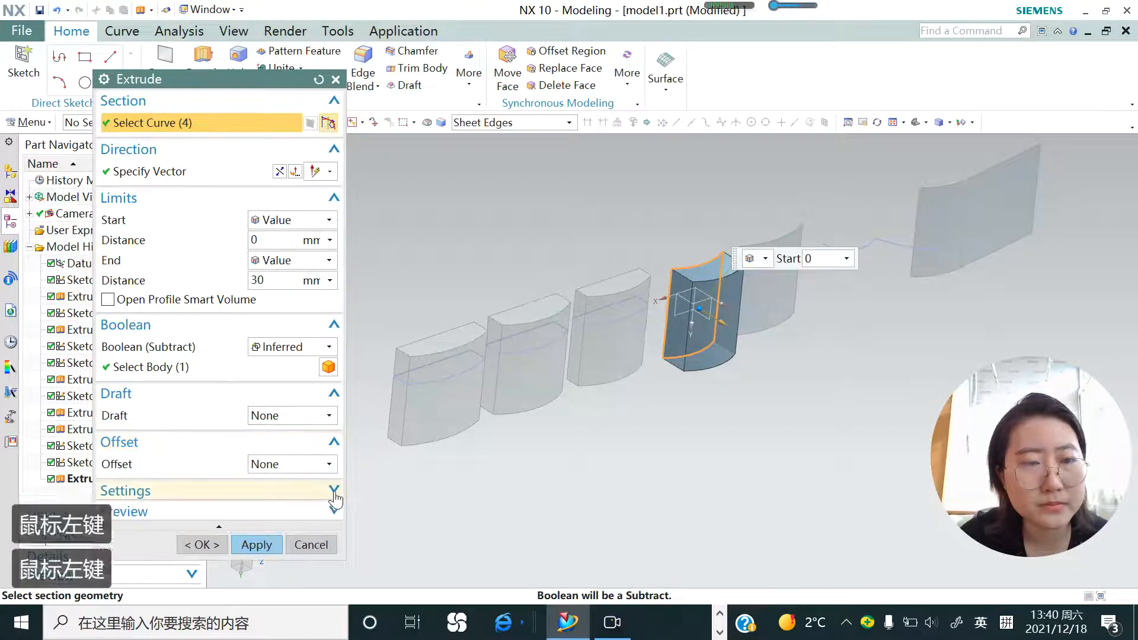
left_click(334, 496)
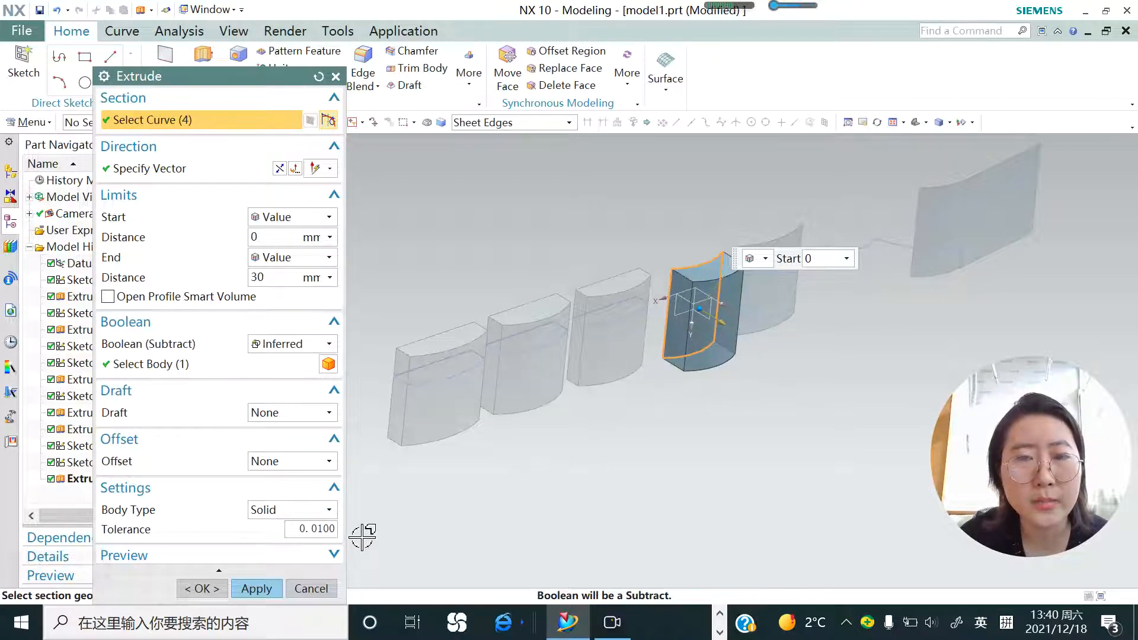
left_click(328, 516)
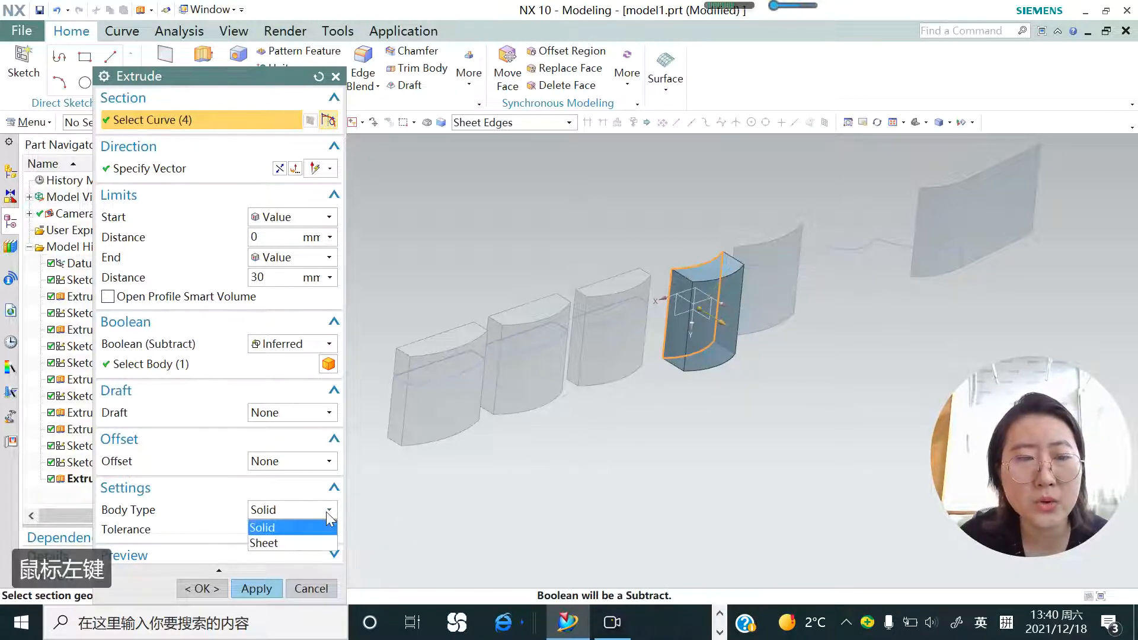
left_click(273, 540)
scroll(681, 310, "up", 3)
mouse_move(681, 310)
middle_mouse_down()
mouse_move(645, 290)
mouse_move(670, 302)
middle_mouse_up()
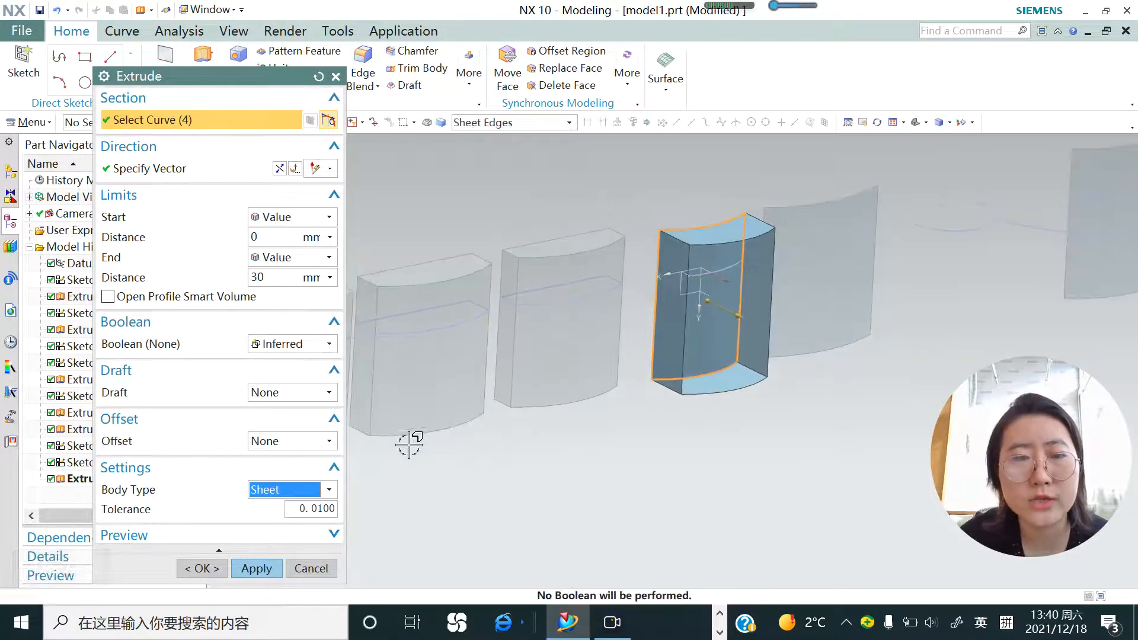
left_click(257, 569)
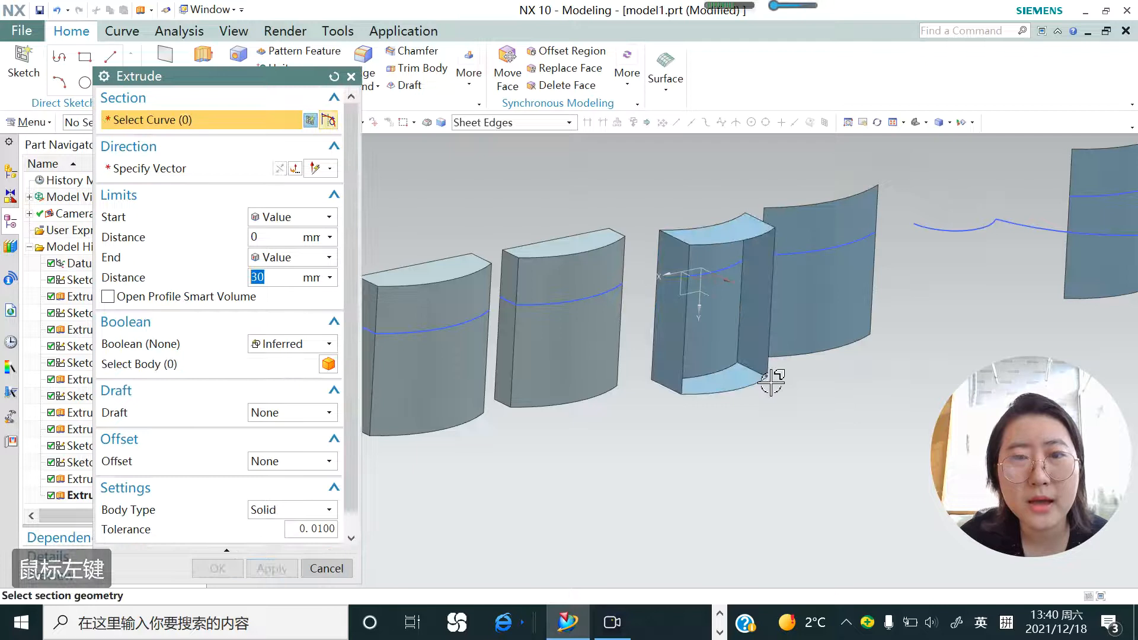
Select the curved front face of the solid nearest the datum with the Face Edges rule to preview its 30 mm extrusion
left_click(570, 122)
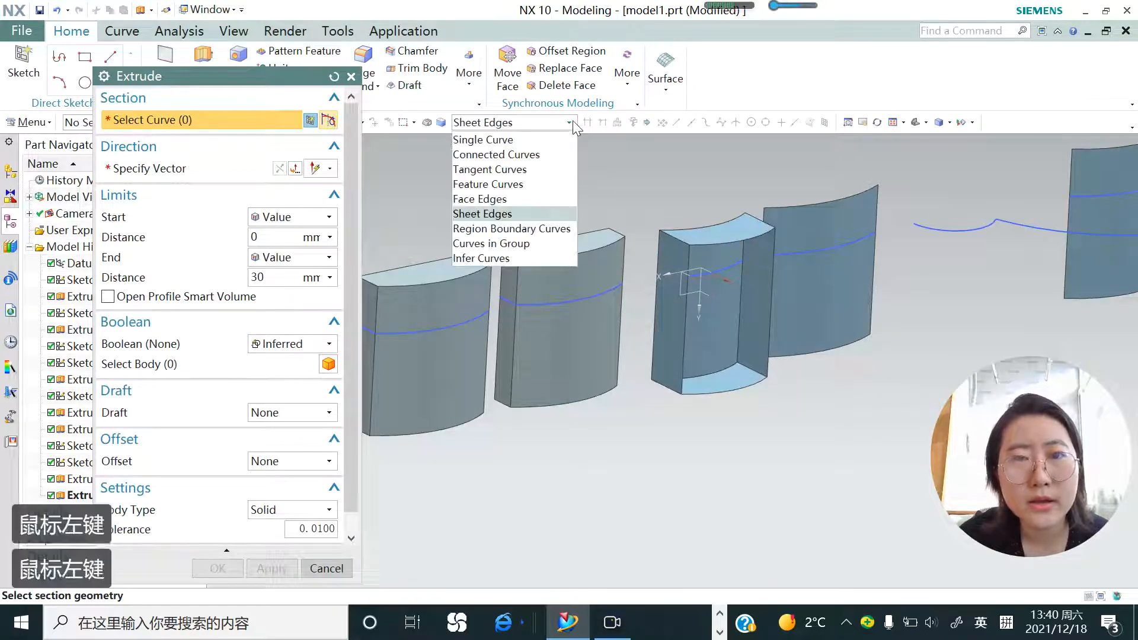
left_click(510, 200)
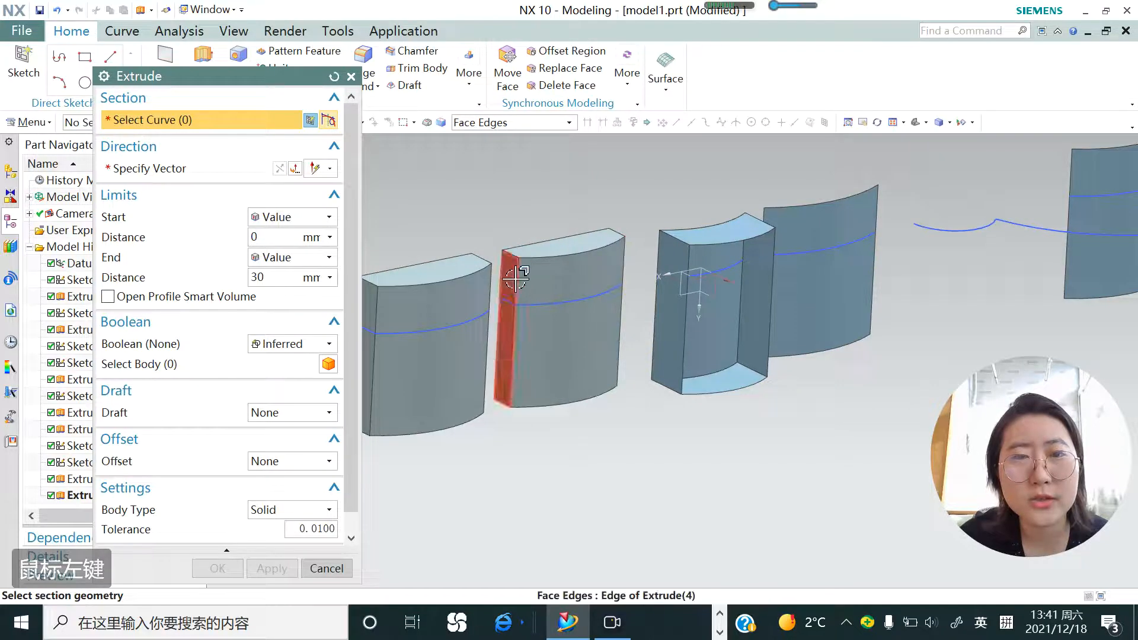
scroll(757, 308, "up", 3)
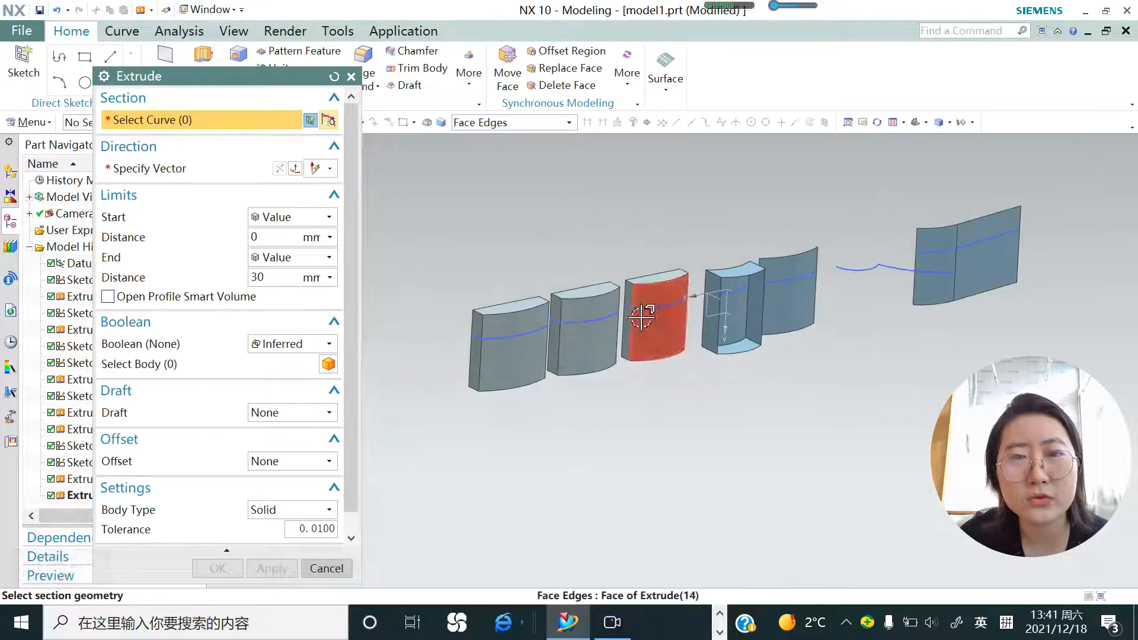
scroll(641, 319, "down", 2)
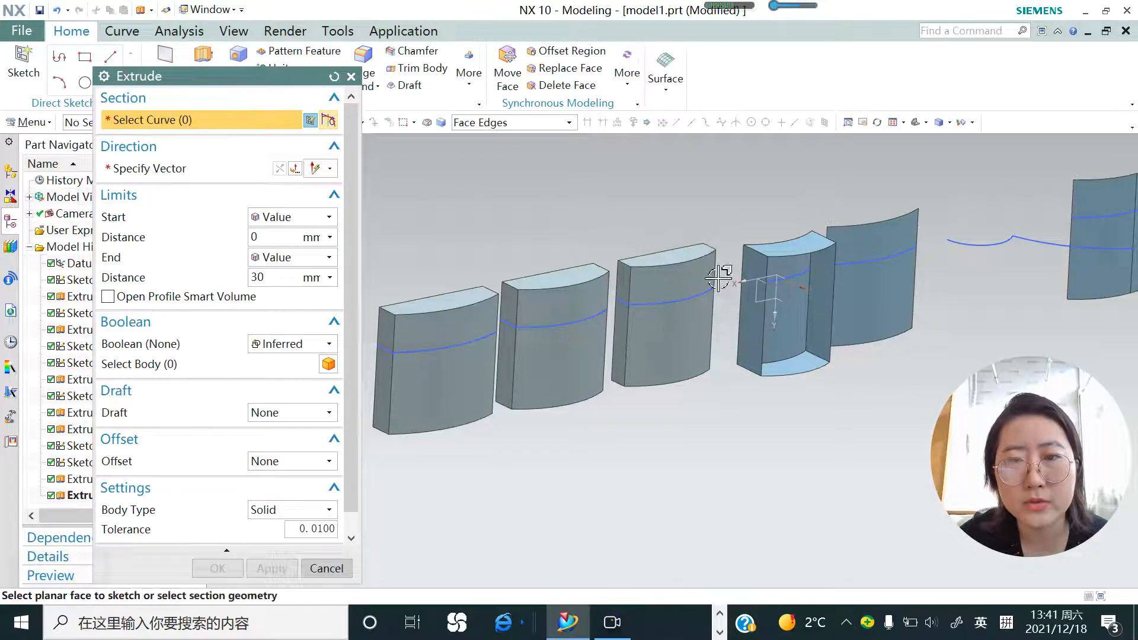
left_click(671, 289)
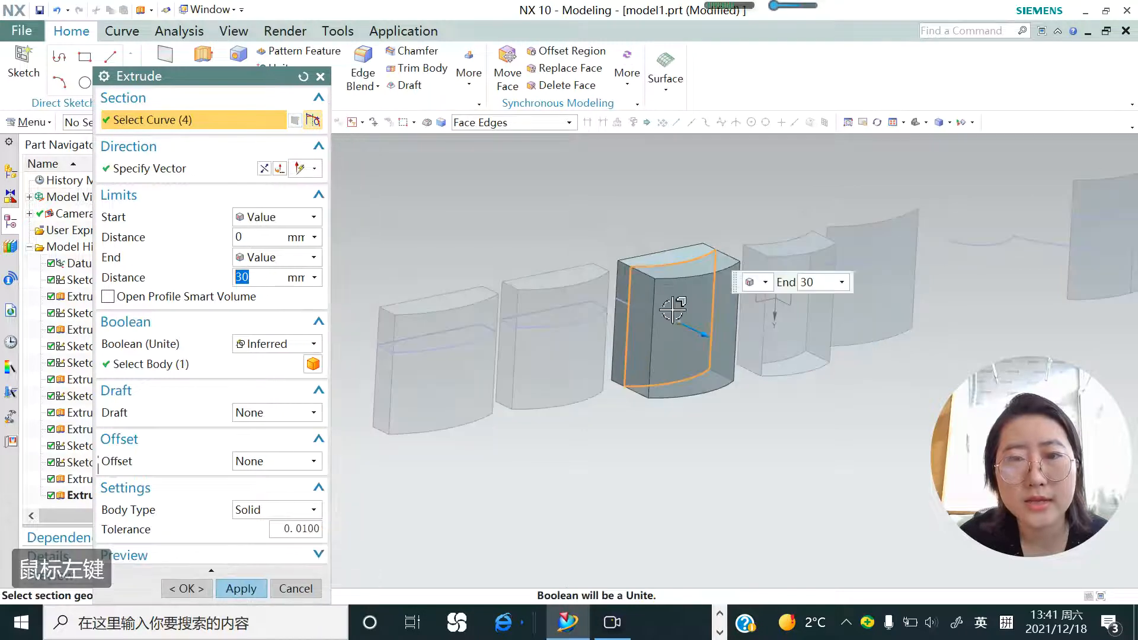
middle_click_drag(681, 325, 680, 382)
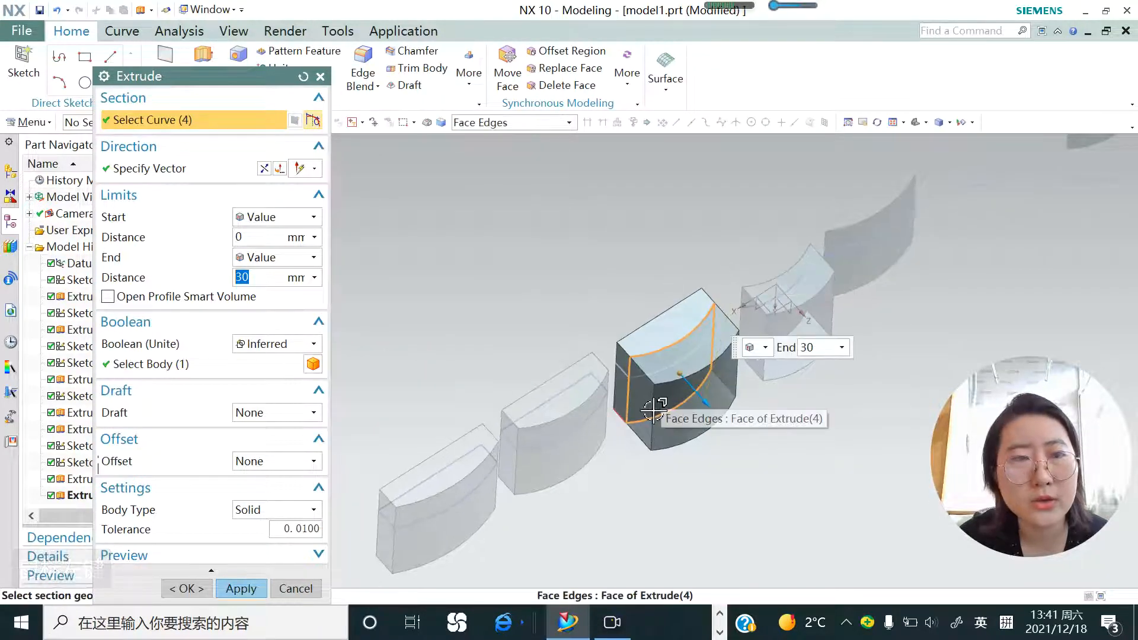
scroll(655, 407, "up", 1)
scroll(729, 341, "down", 3)
scroll(713, 371, "up", 2)
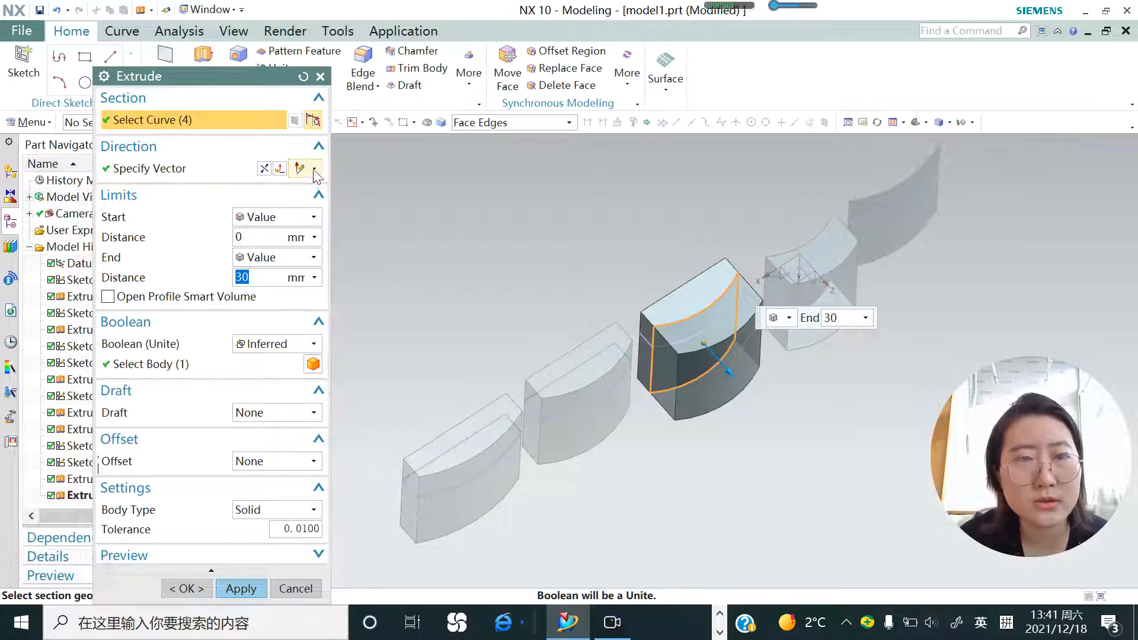
Try different axes as the extrusion vector for the selected face edges and restore the original direction
left_click(163, 169)
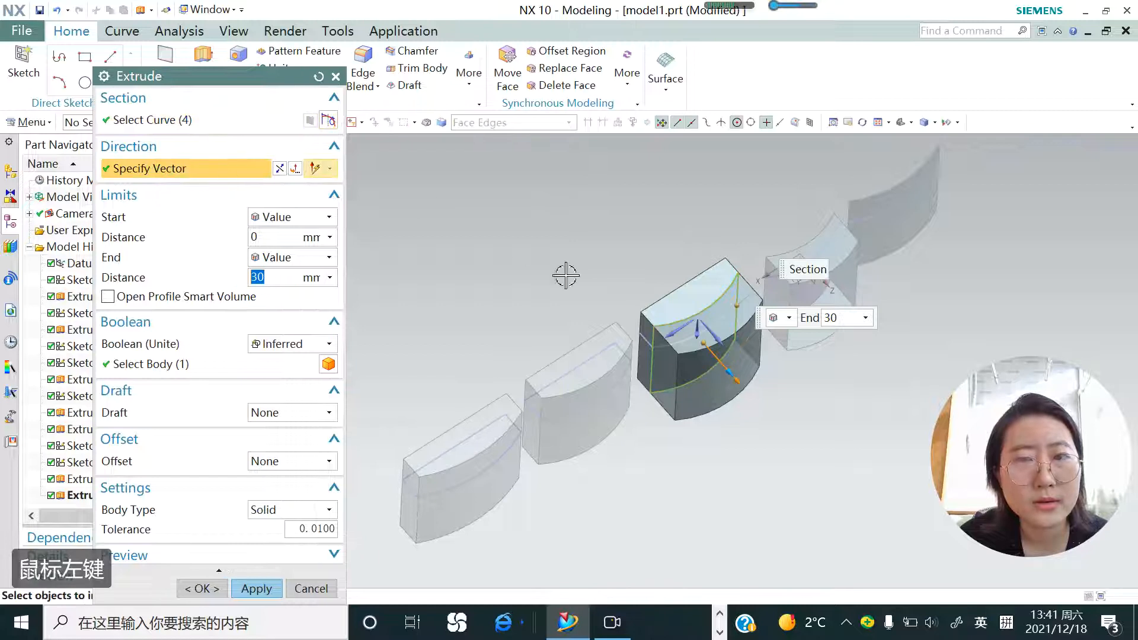
left_click(697, 332)
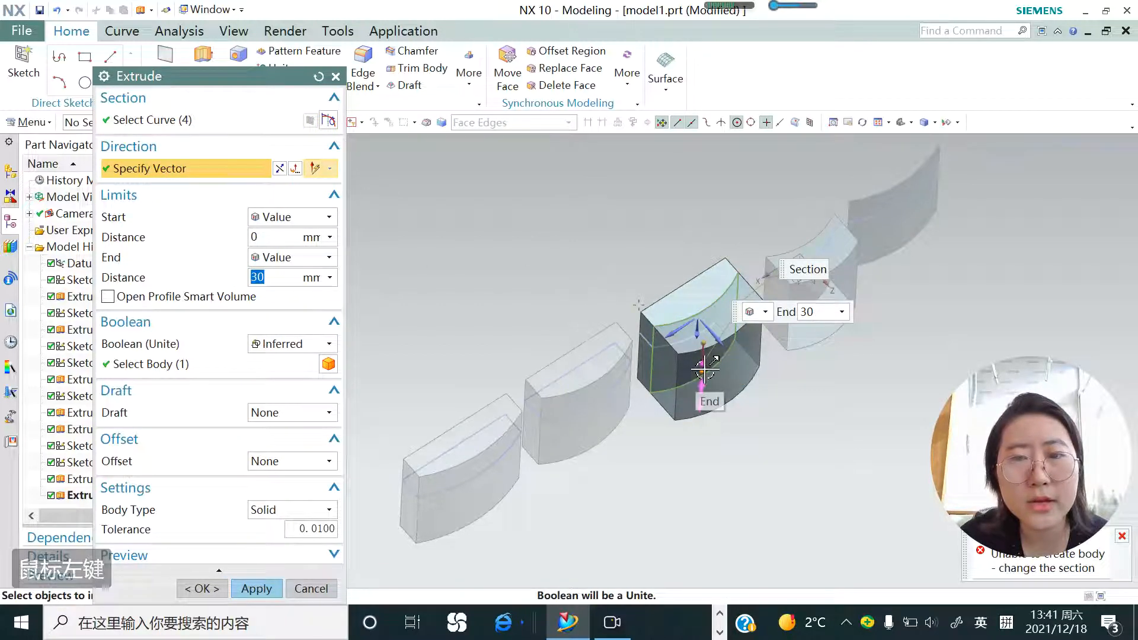
left_click(680, 352)
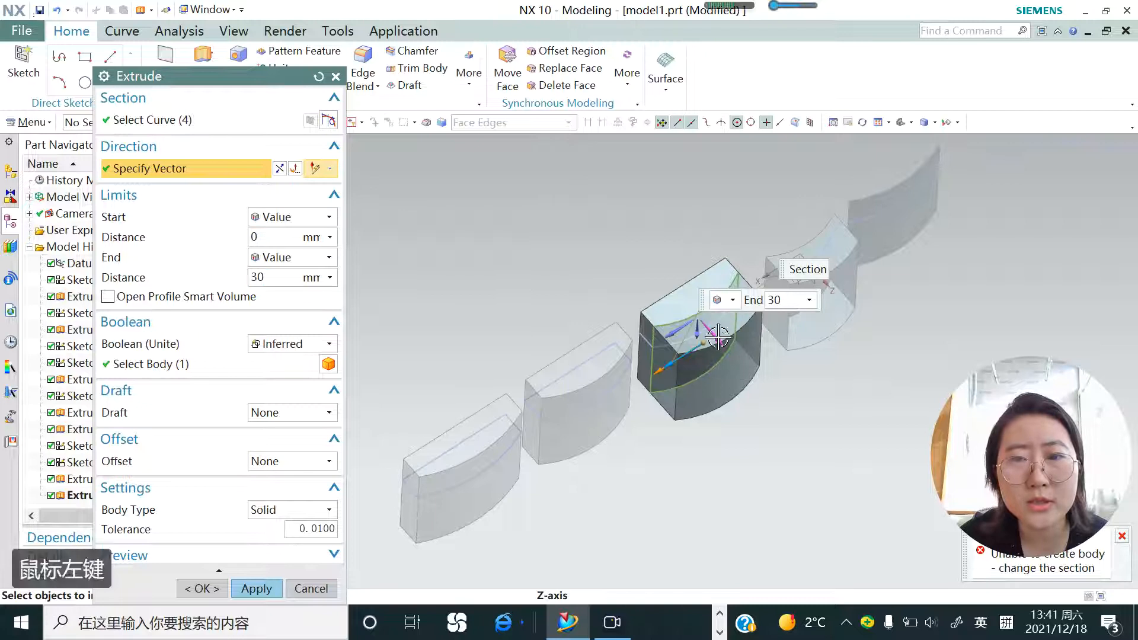
left_click(741, 296)
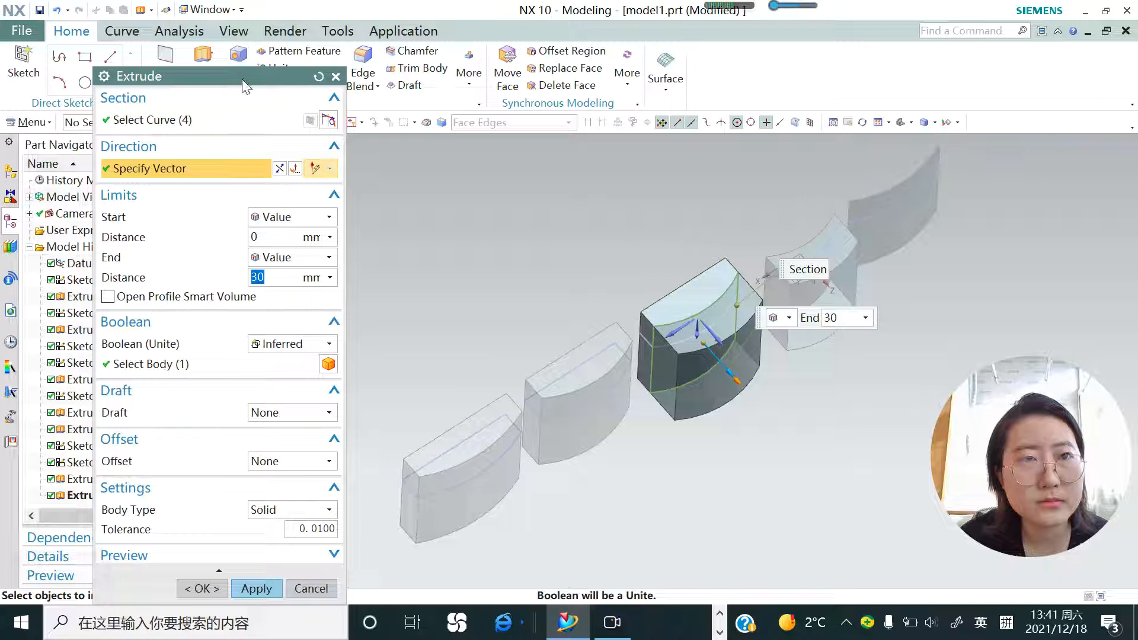
Set the Boolean to None and extrude the selected face edges 30 mm as a separate body
left_click_drag(243, 87, 264, 48)
left_click(349, 304)
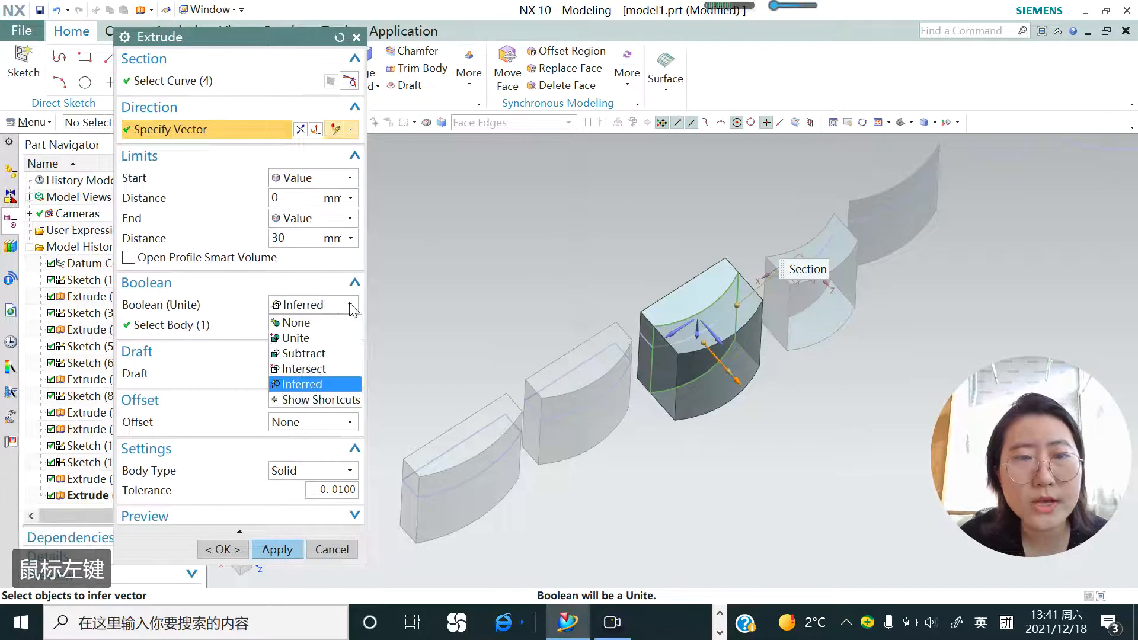
left_click(312, 321)
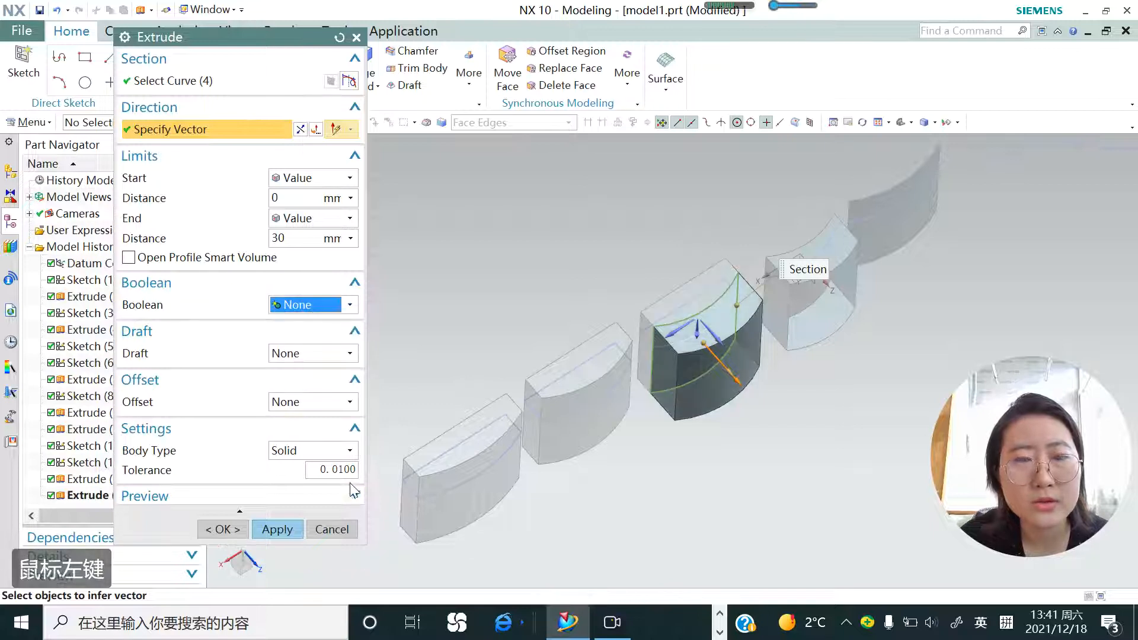
left_click(291, 528)
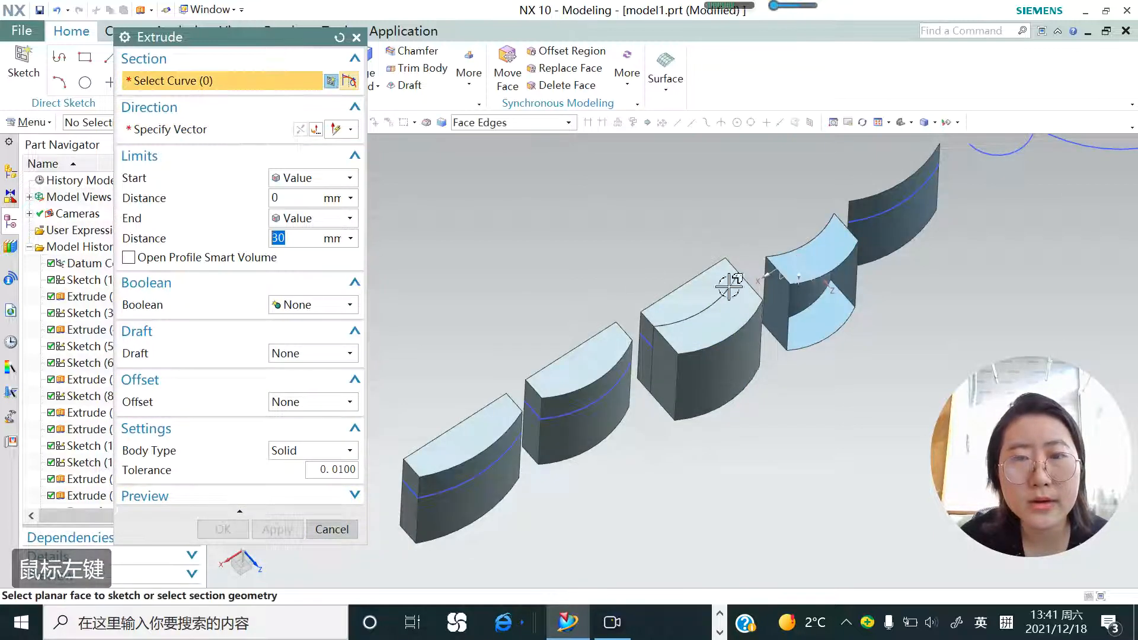
Undo the separate-body extrusion on the solid nearest the datum
middle_click_drag(704, 393, 694, 314)
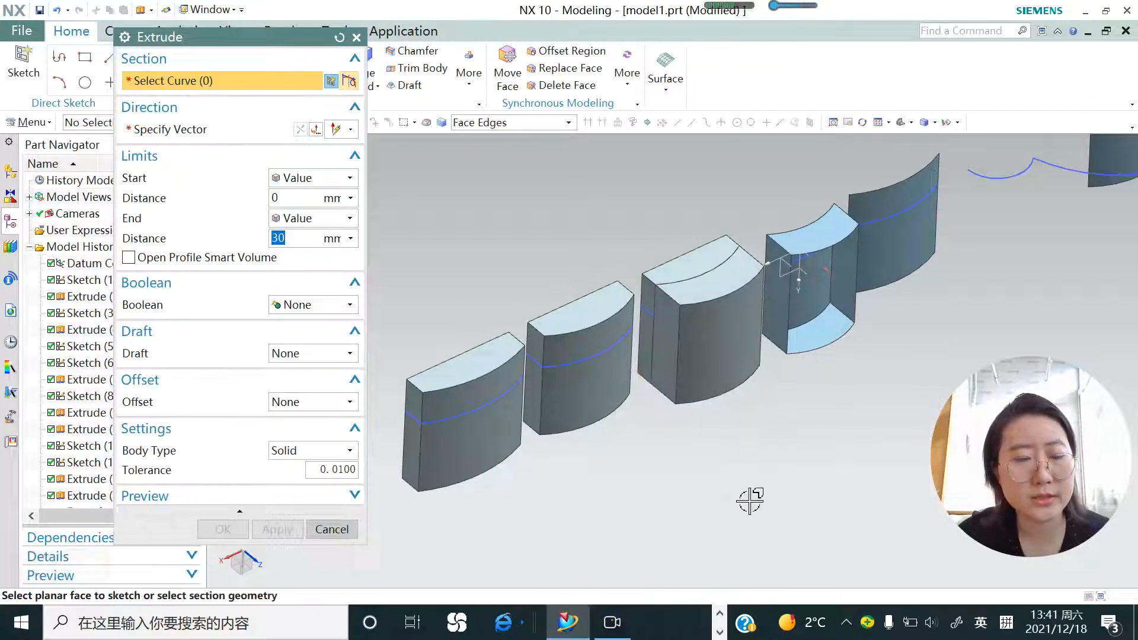
key("ctrl+b")
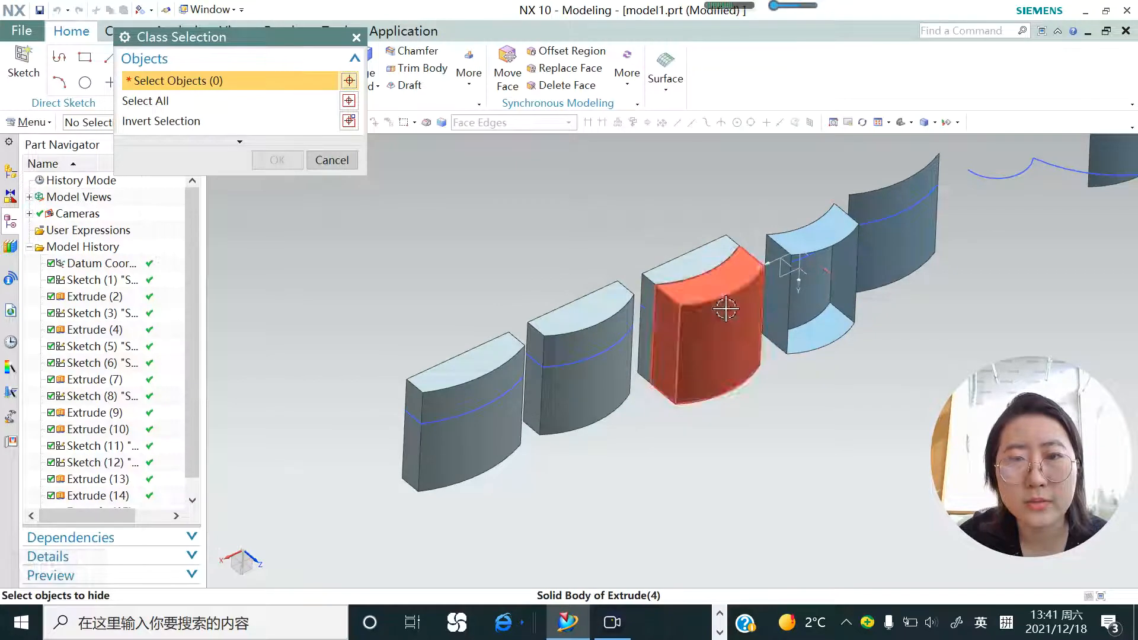
left_click(332, 161)
key("ctrl+z")
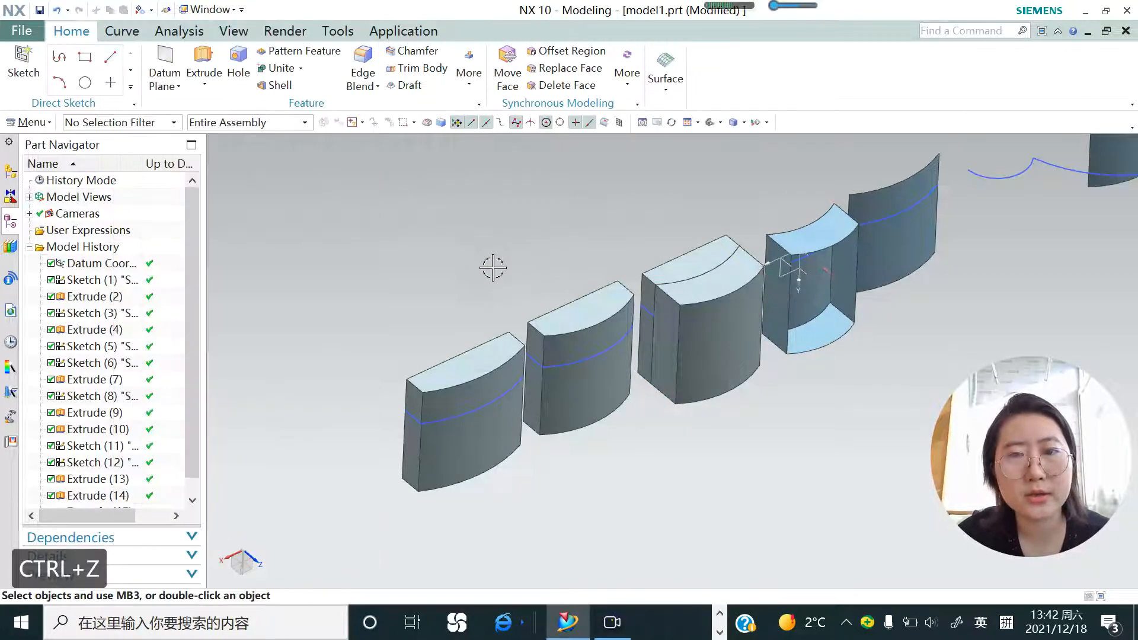
key("ctrl+z")
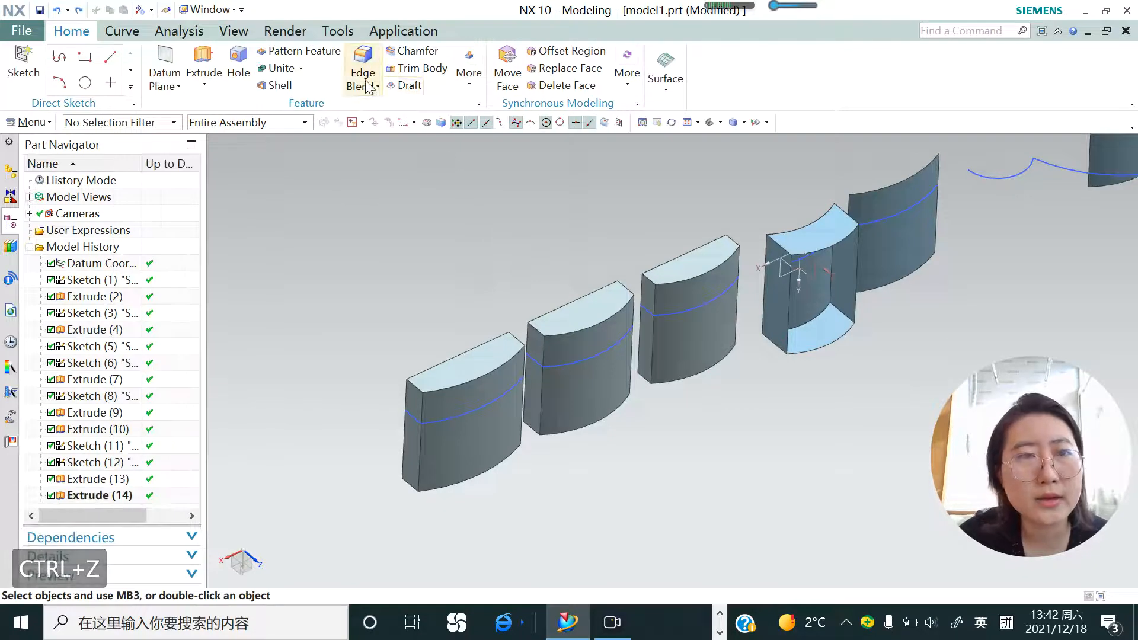
Extrude the face edges of the curved front face nearest the datum 30 mm and unite the extrusion with the solid behind it
left_click(211, 85)
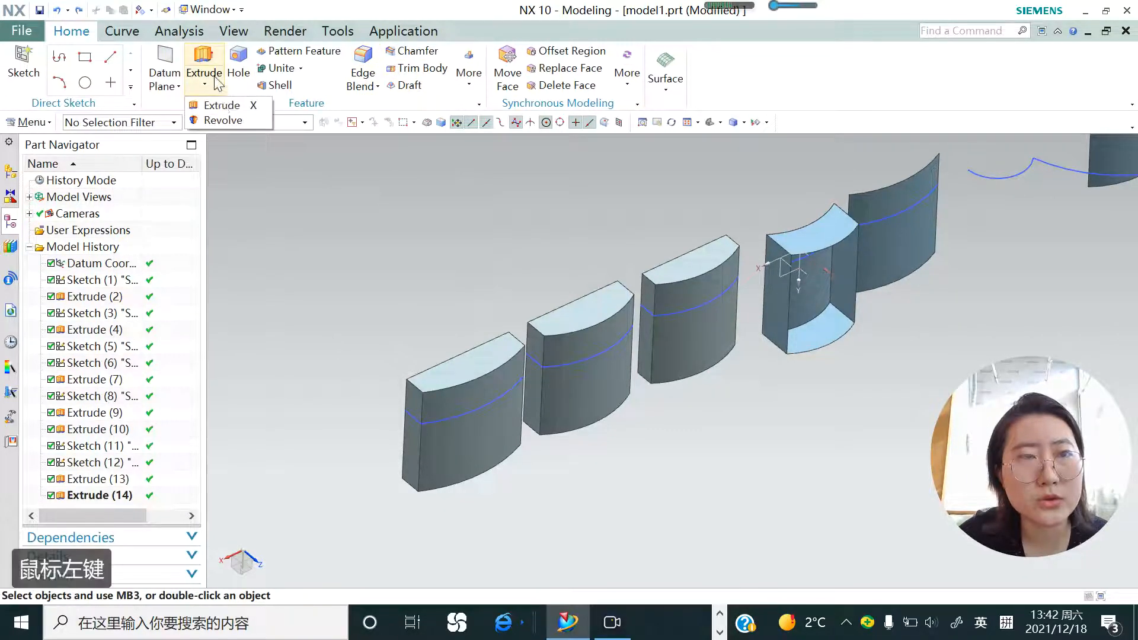
left_click(220, 102)
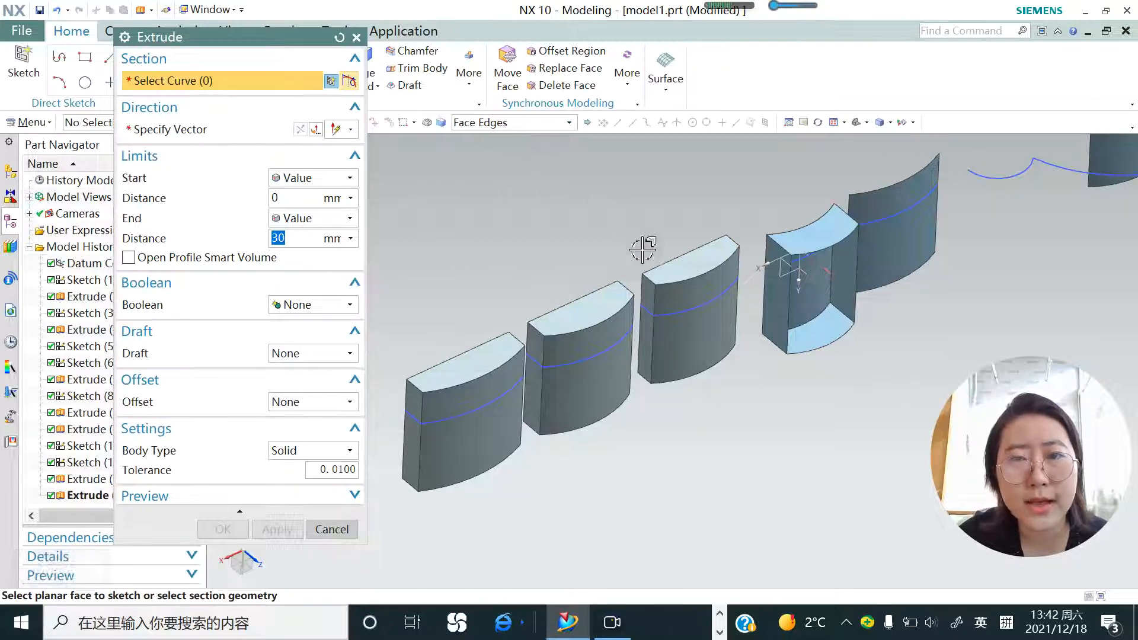
left_click(683, 298)
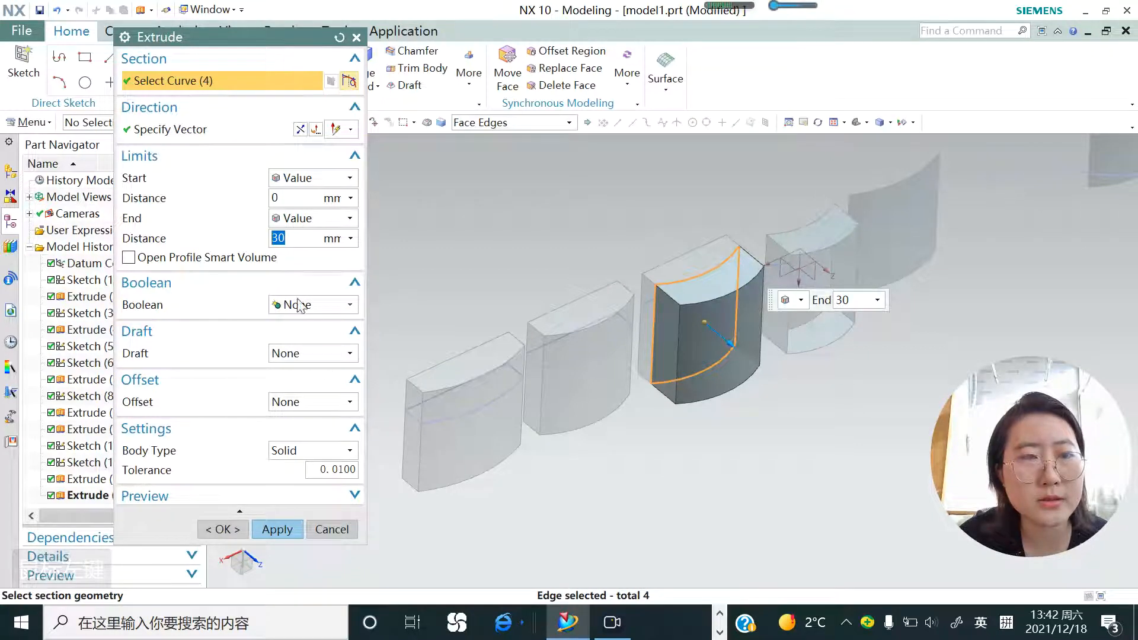
left_click(349, 306)
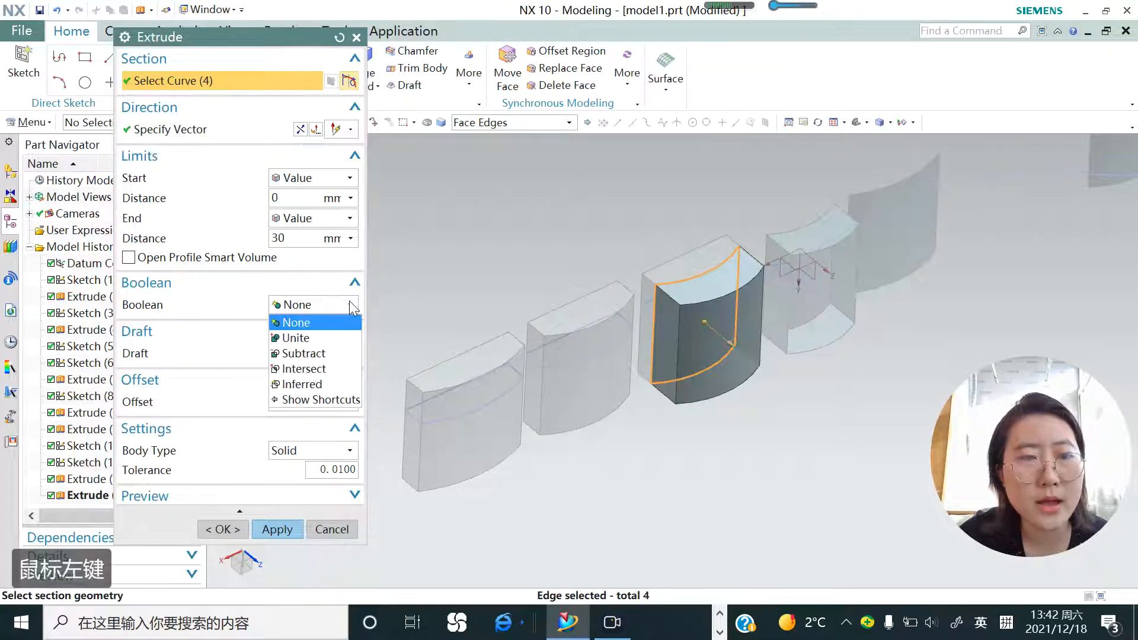
left_click(318, 341)
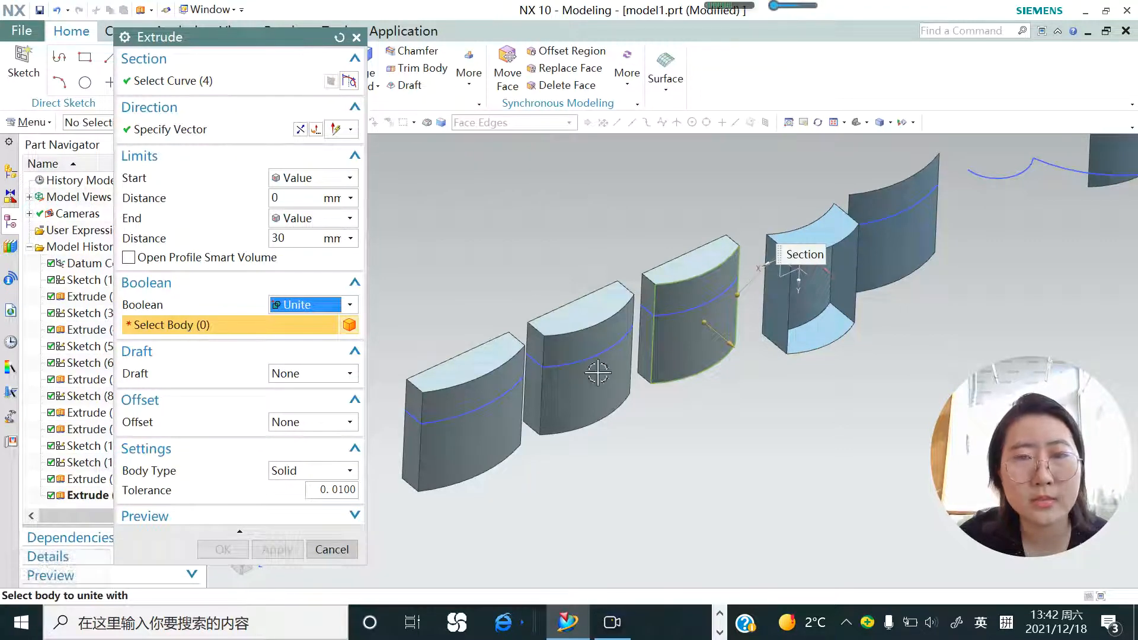
left_click(691, 266)
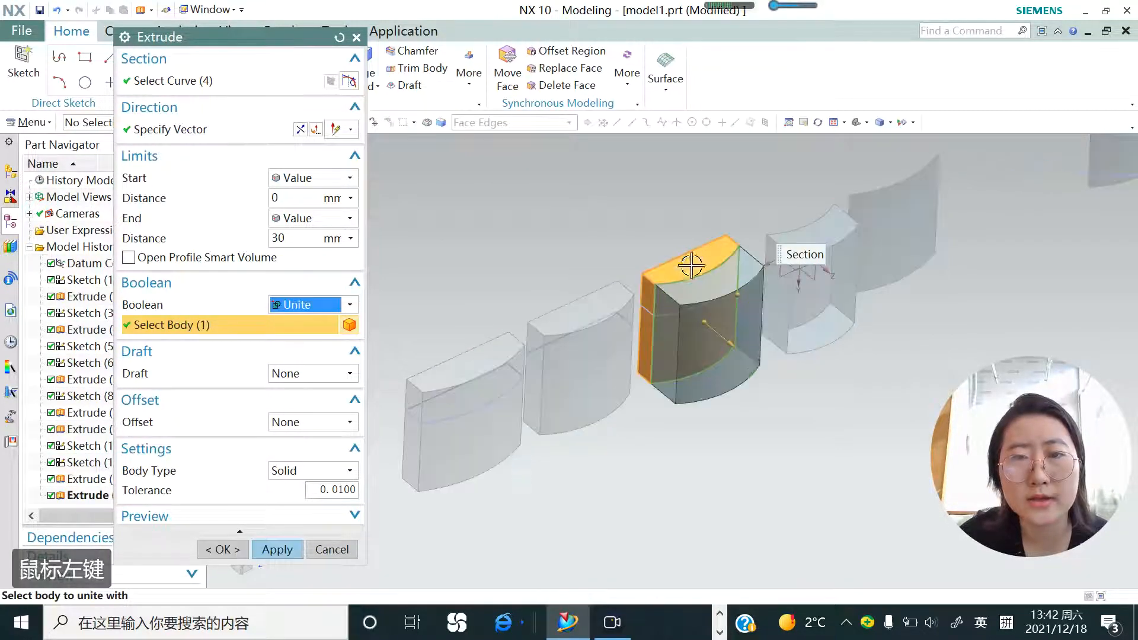
left_click(281, 553)
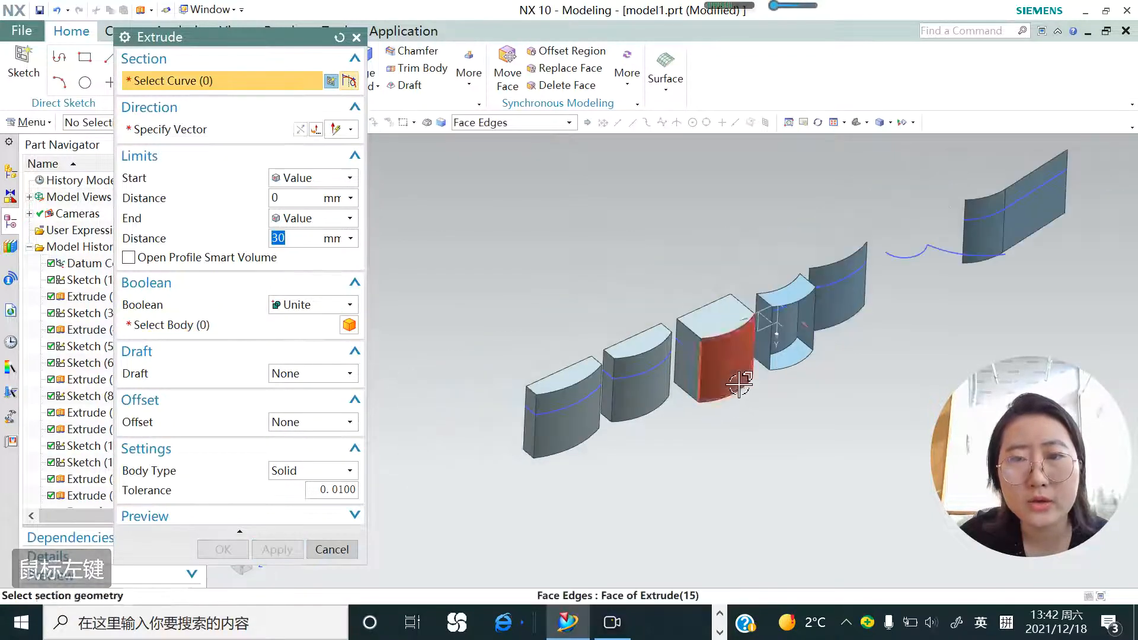
scroll(673, 382, "up", 1)
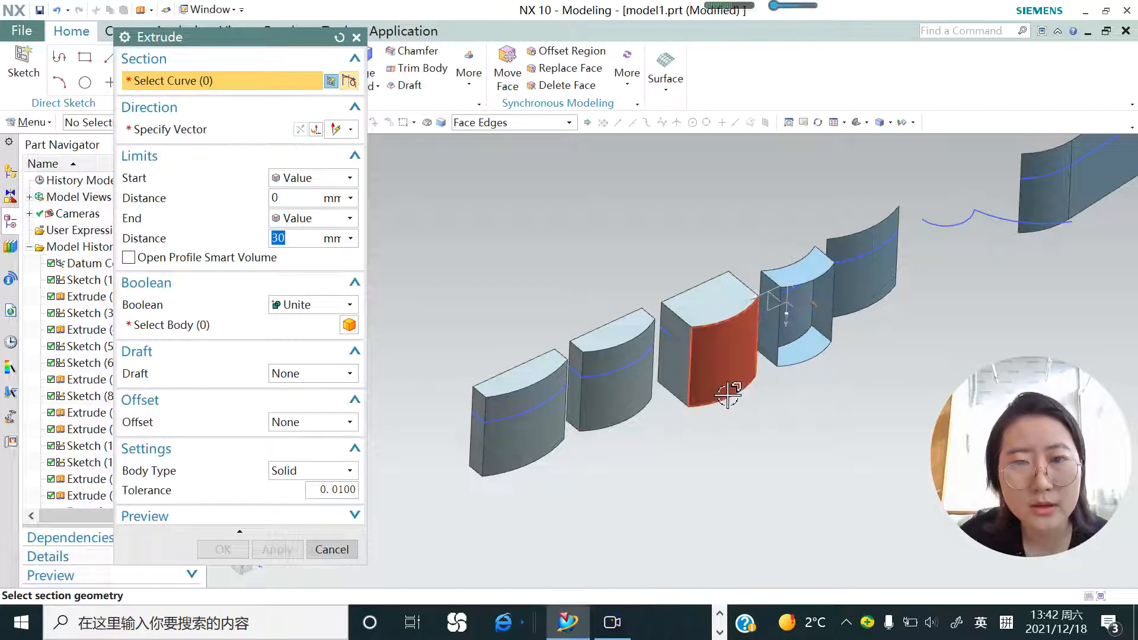
left_click(332, 550)
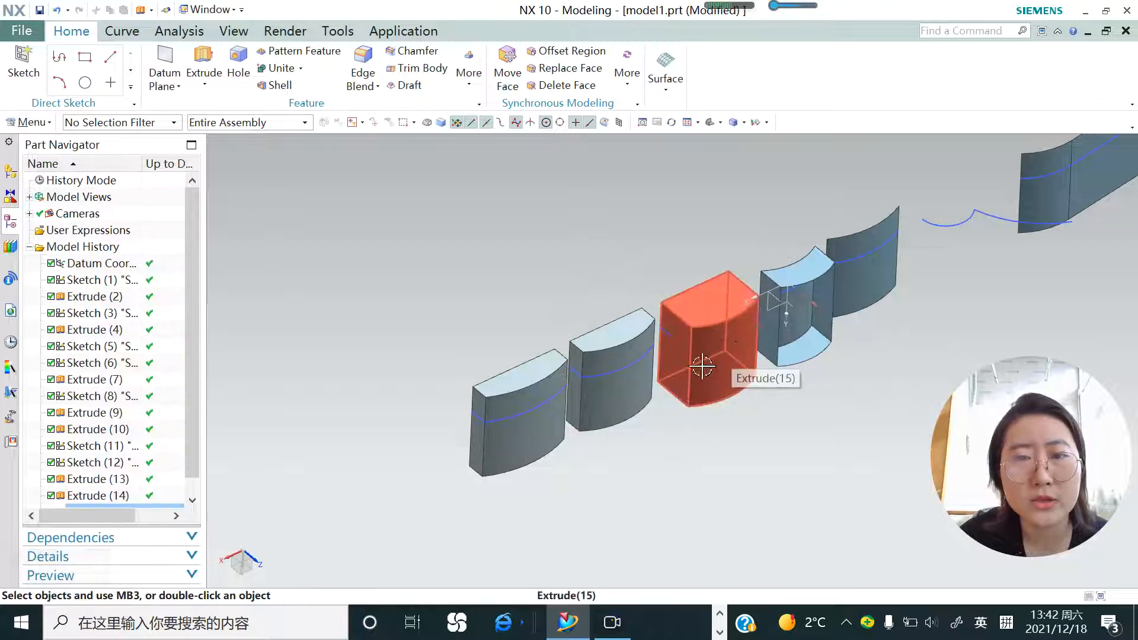
Select the curved front face of the middle solid for Offset Face, trying the reversed direction and restoring the outward one
left_click(28, 122)
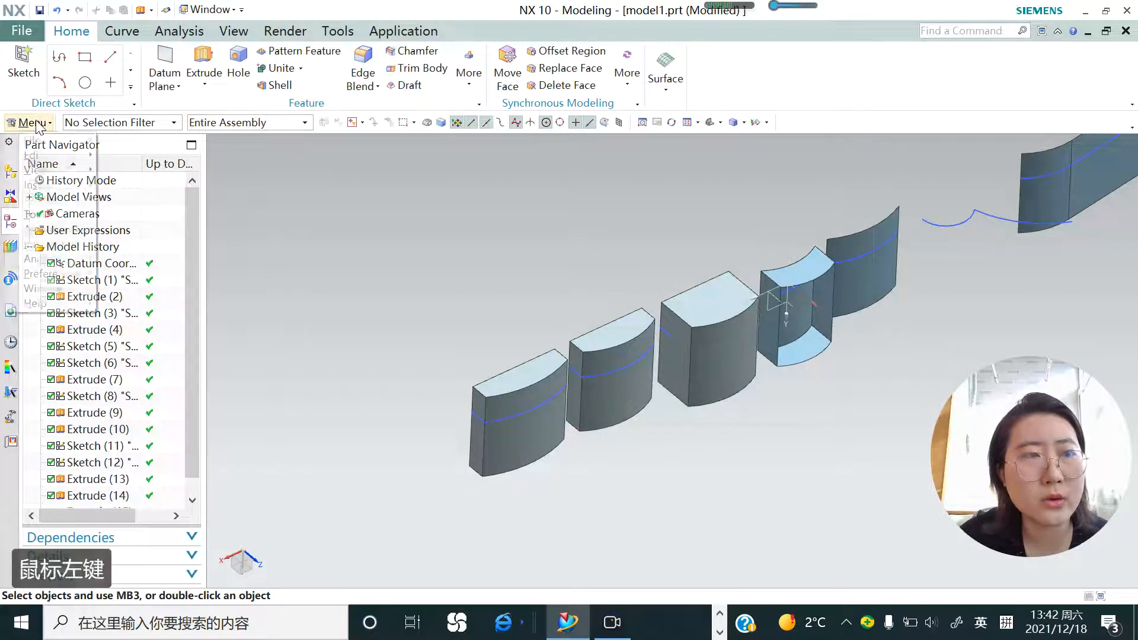
mouse_move(52, 189)
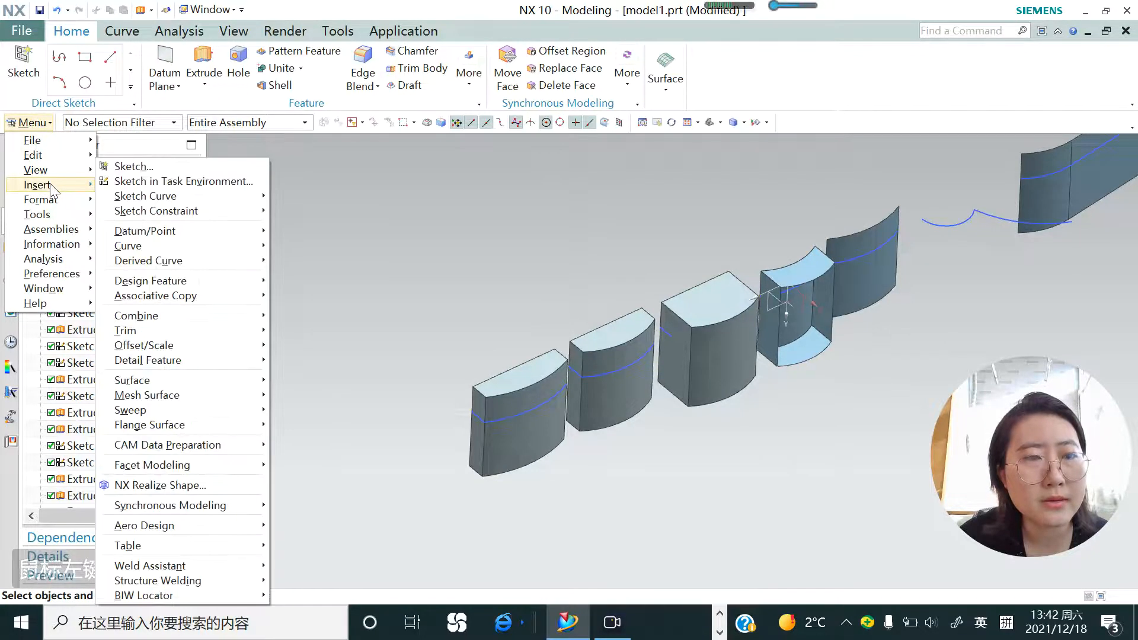
mouse_move(185, 382)
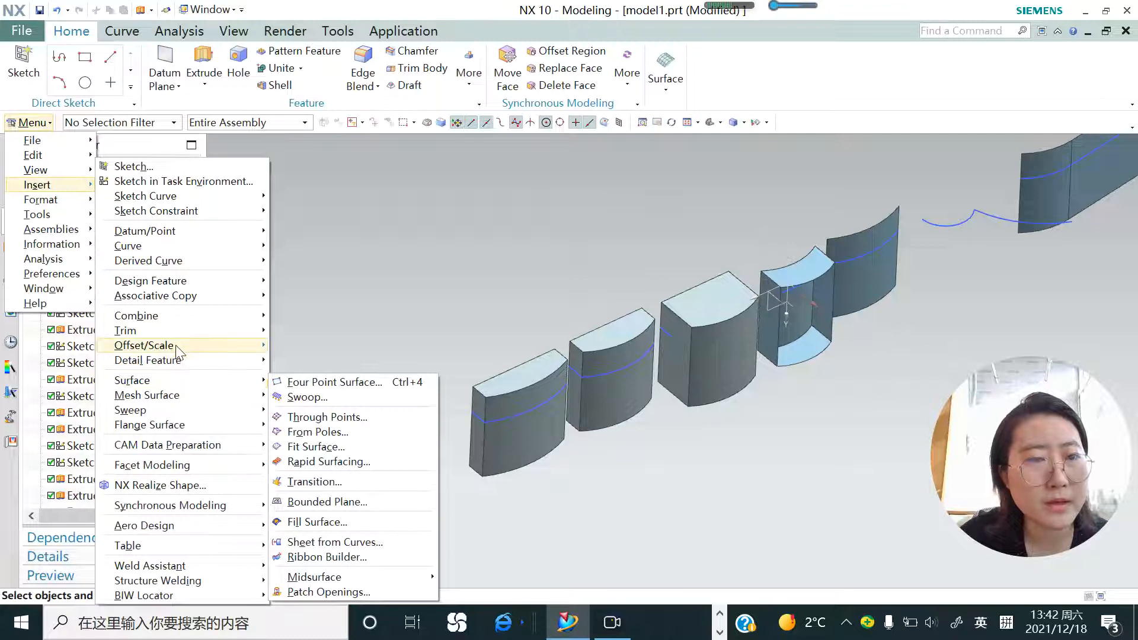
mouse_move(180, 351)
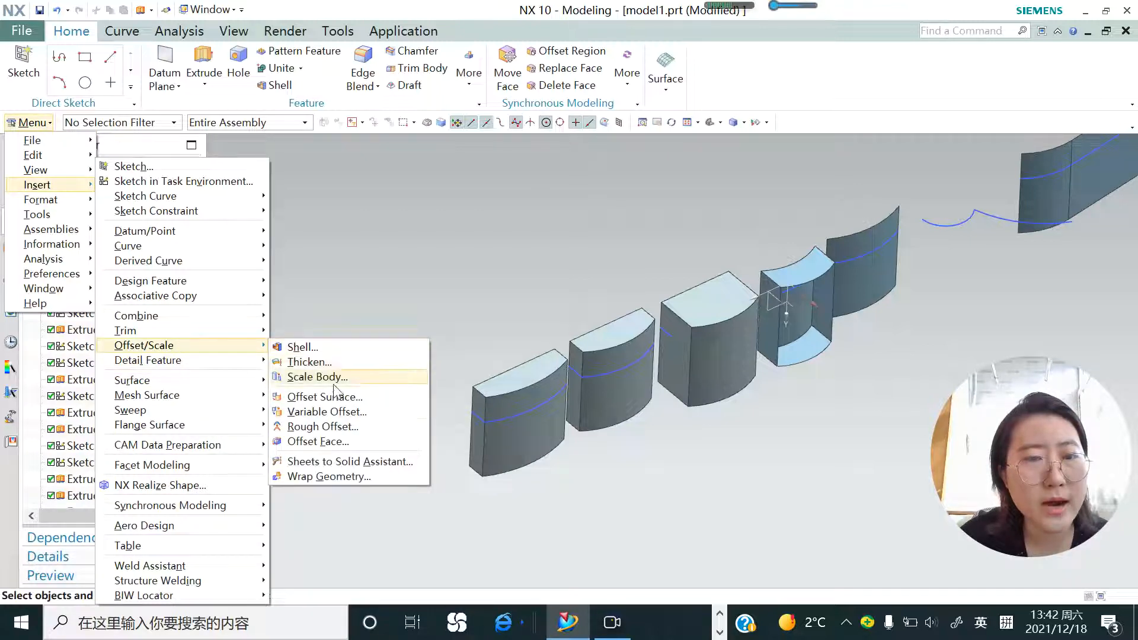
left_click(319, 442)
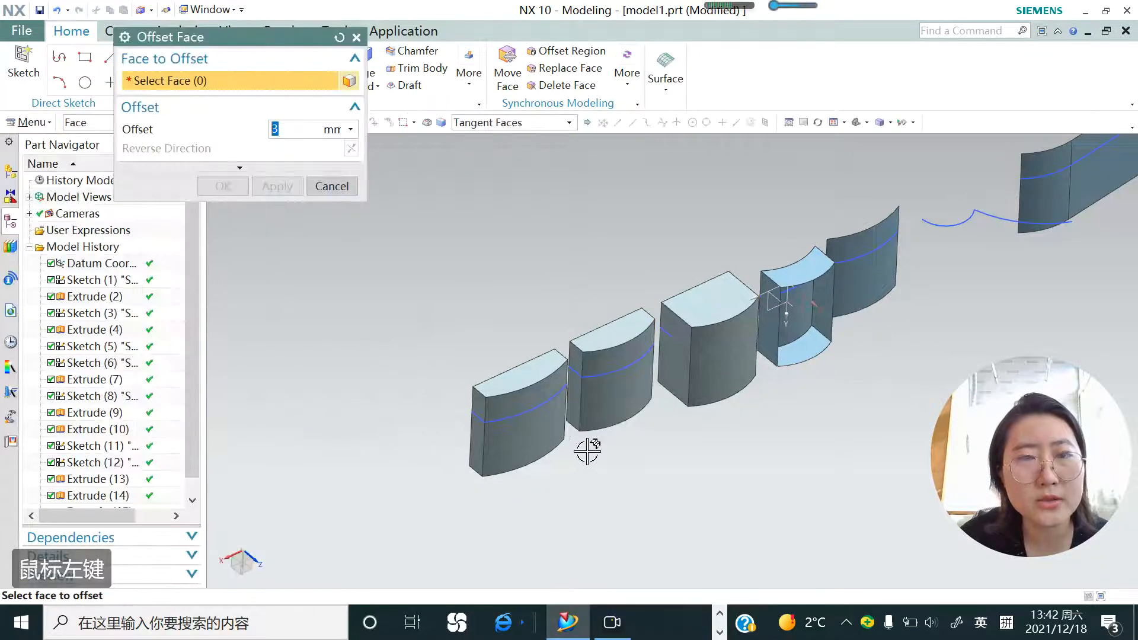
scroll(605, 415, "up", 2)
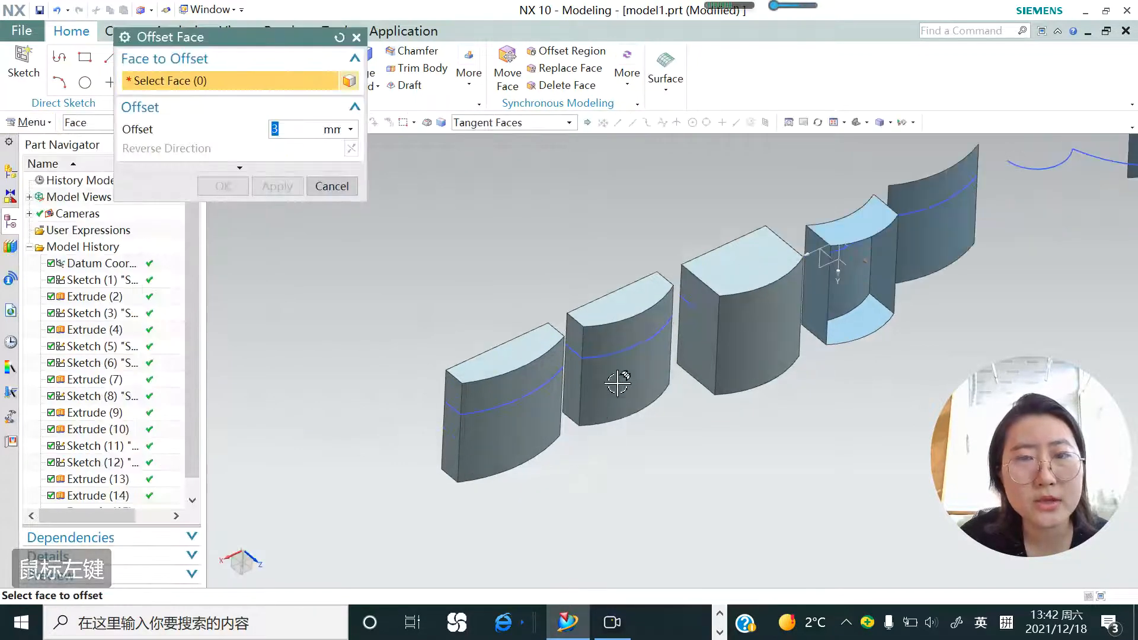
left_click(610, 341)
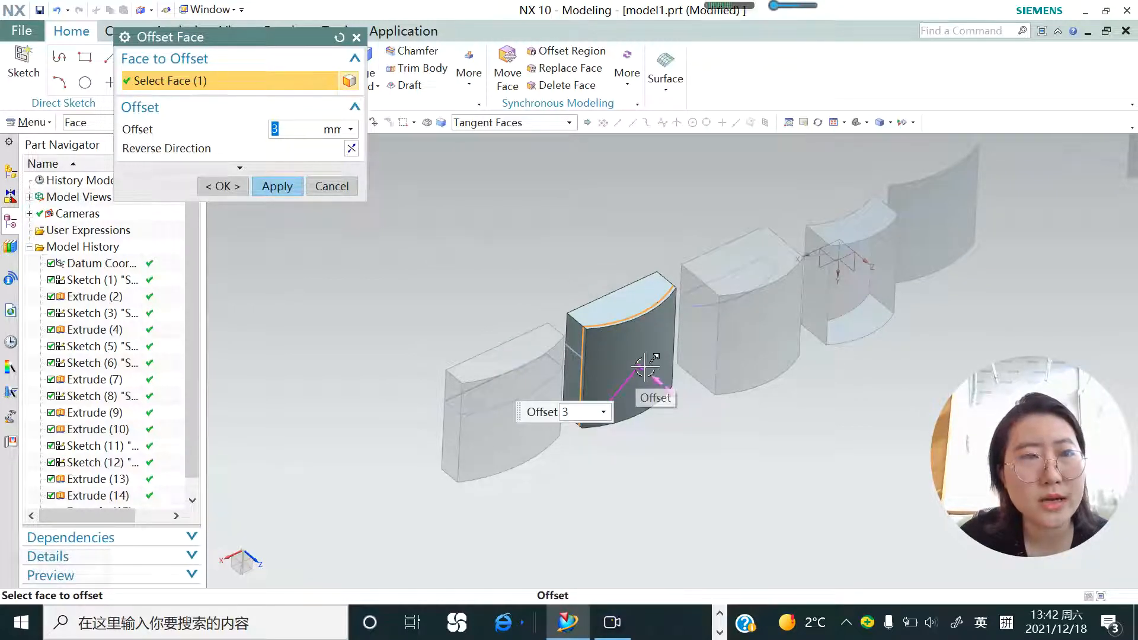
left_click(352, 151)
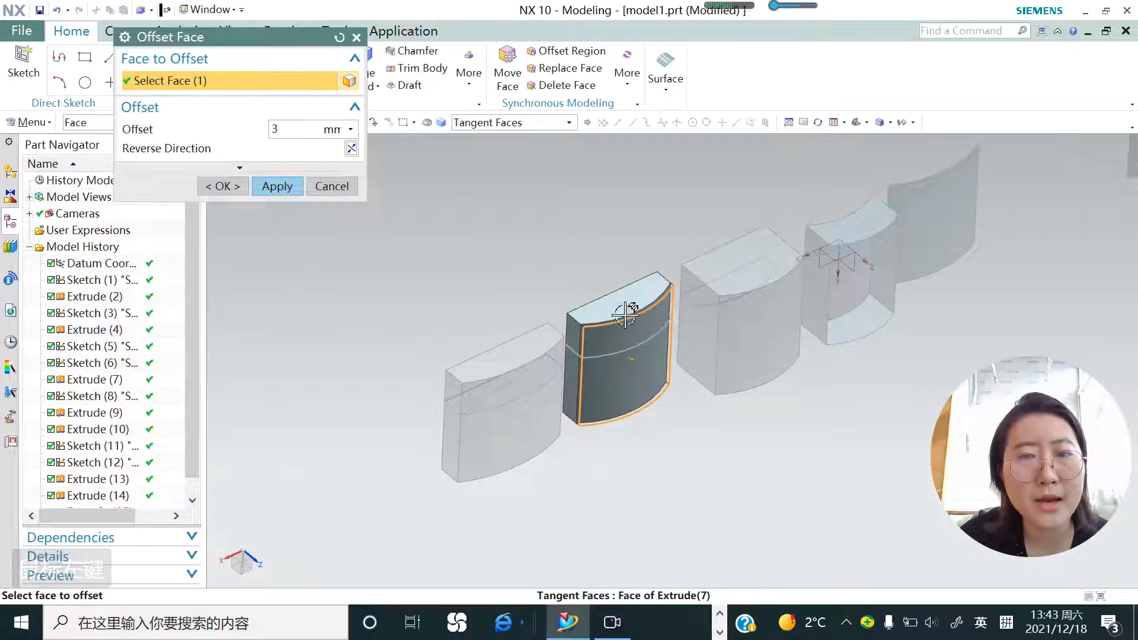
left_click(352, 149)
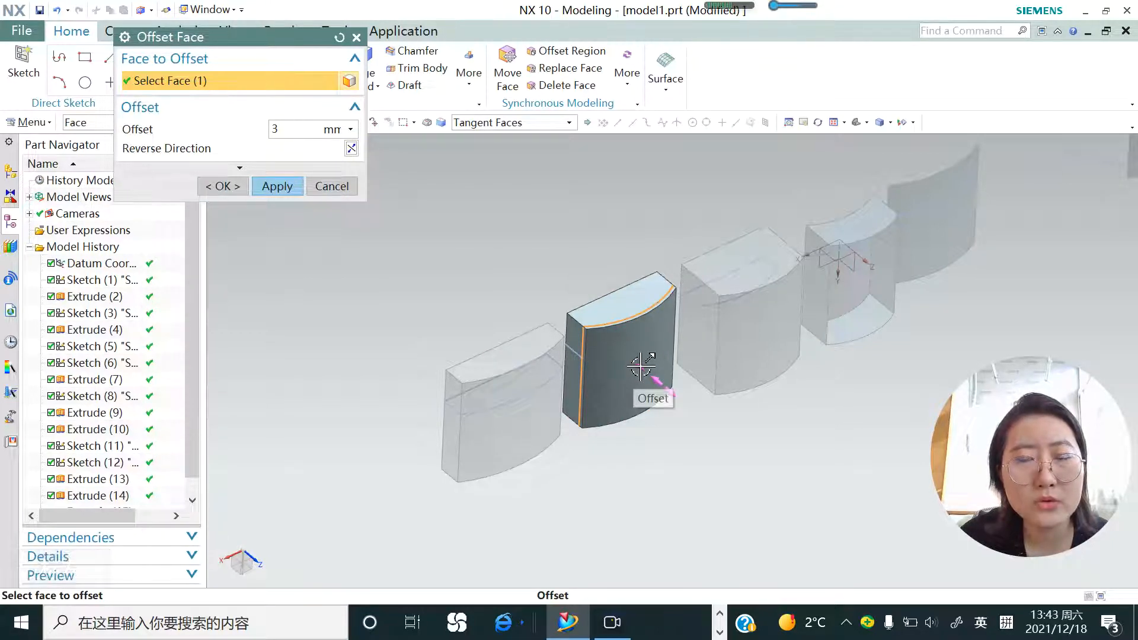
Offset the selected front face of the middle solid outward by 35 mm
left_click_drag(642, 367, 667, 389)
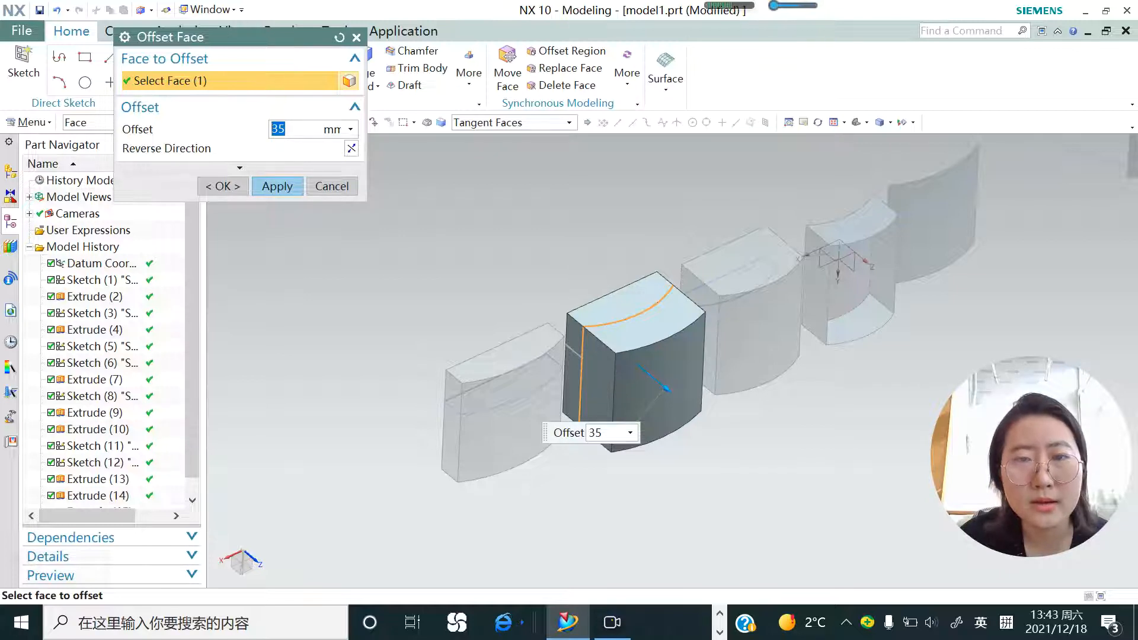
left_click(241, 169)
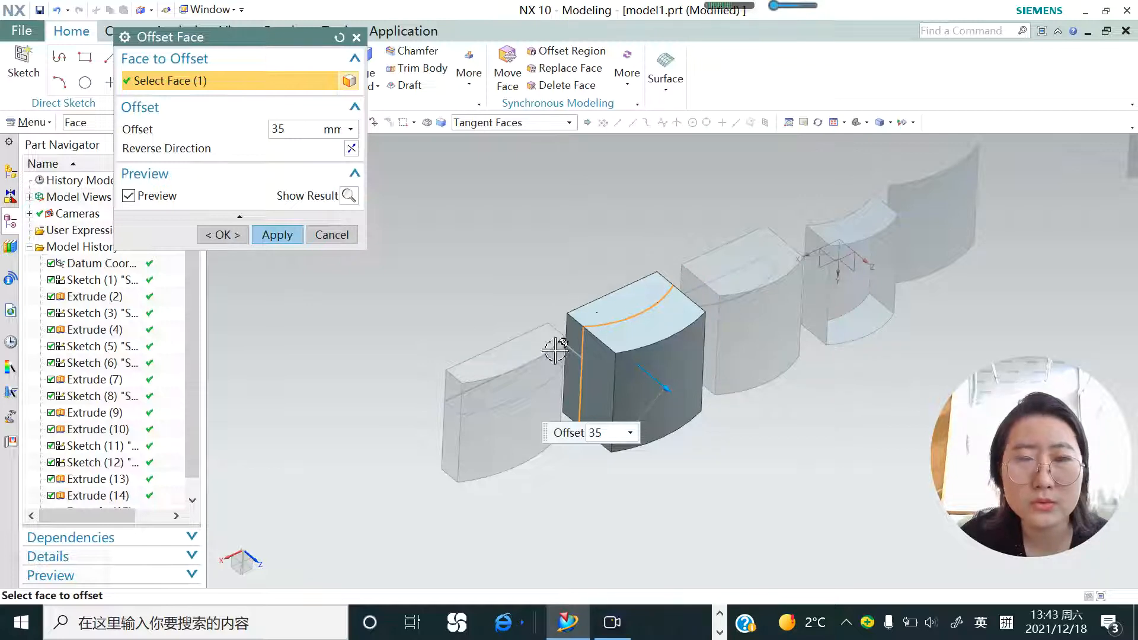
left_click(276, 235)
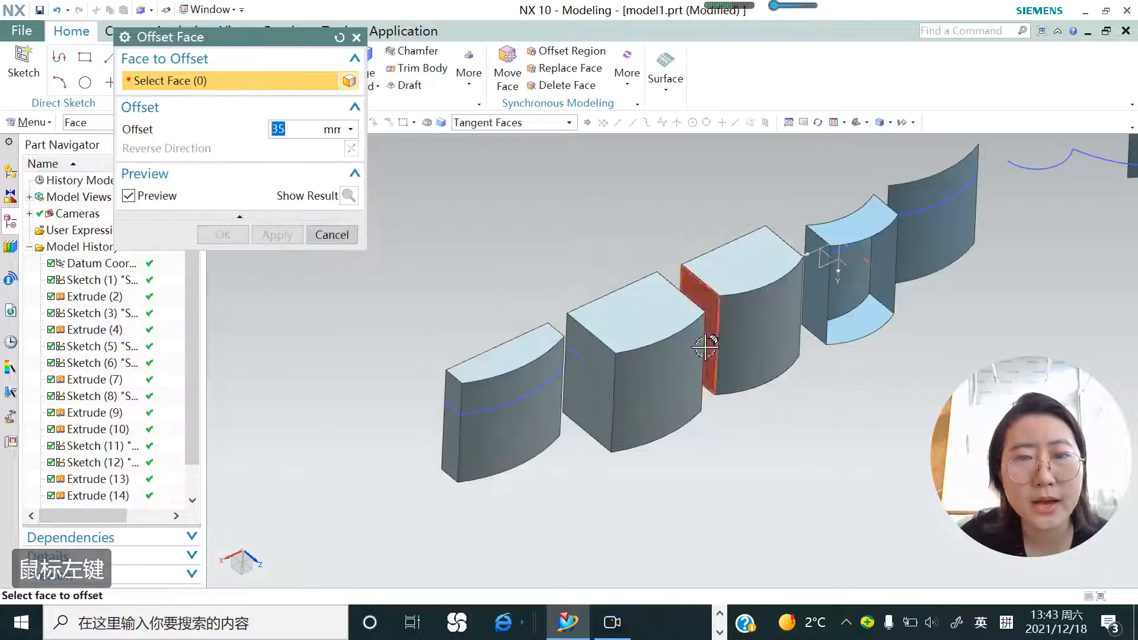
left_click(331, 234)
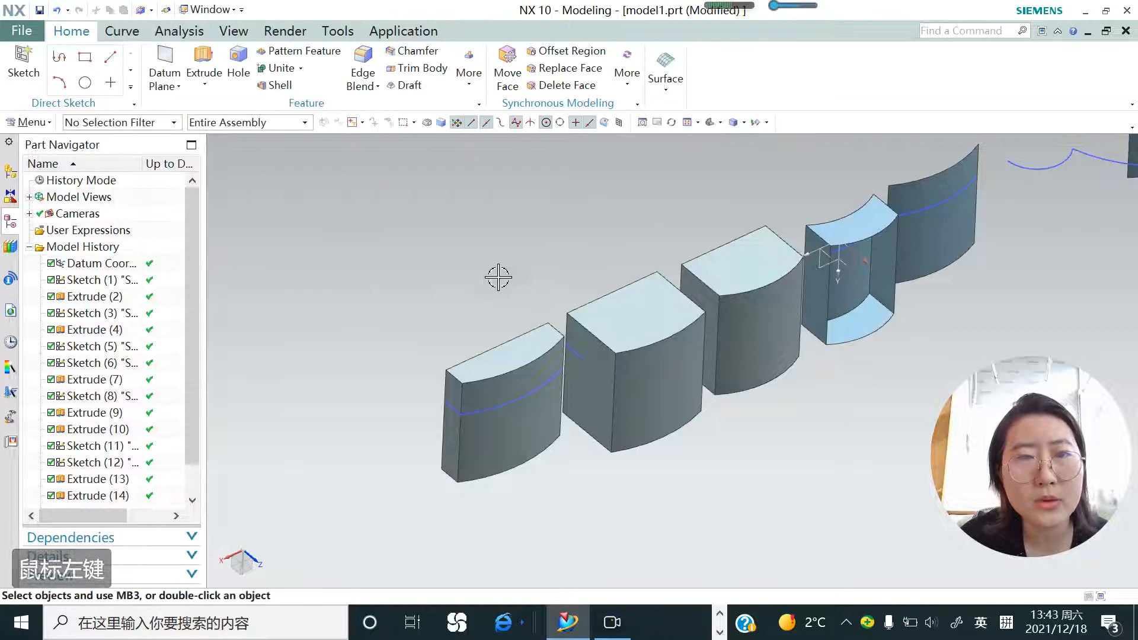
Start Thicken and select the curved front face of the solid farthest from the datum
left_click(624, 89)
left_click(470, 76)
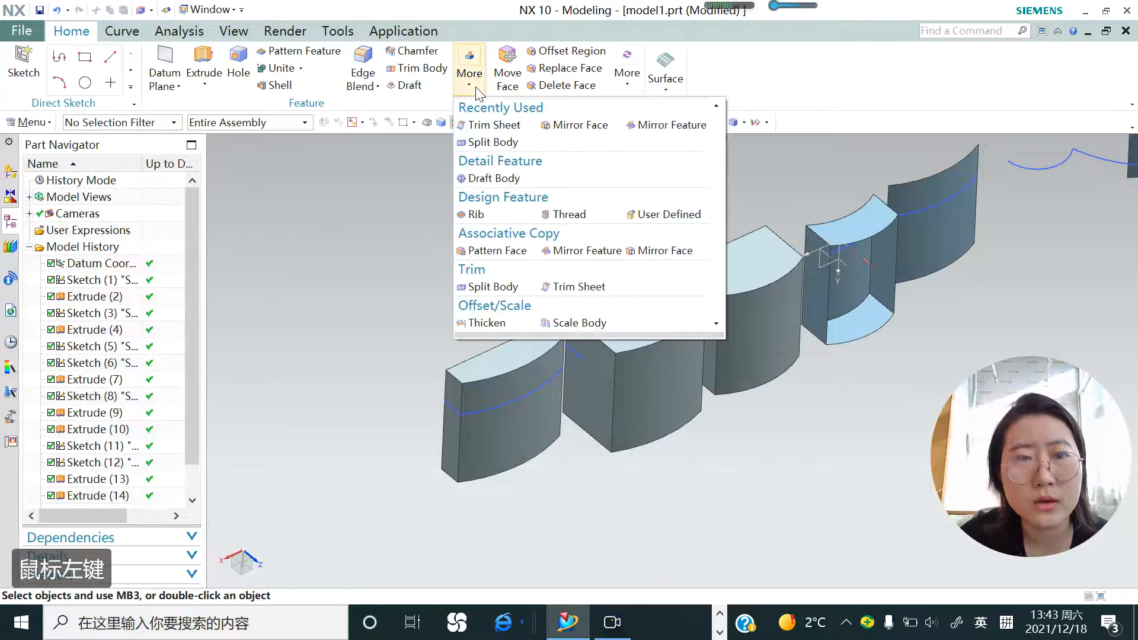
left_click(496, 323)
scroll(649, 395, "up", 2)
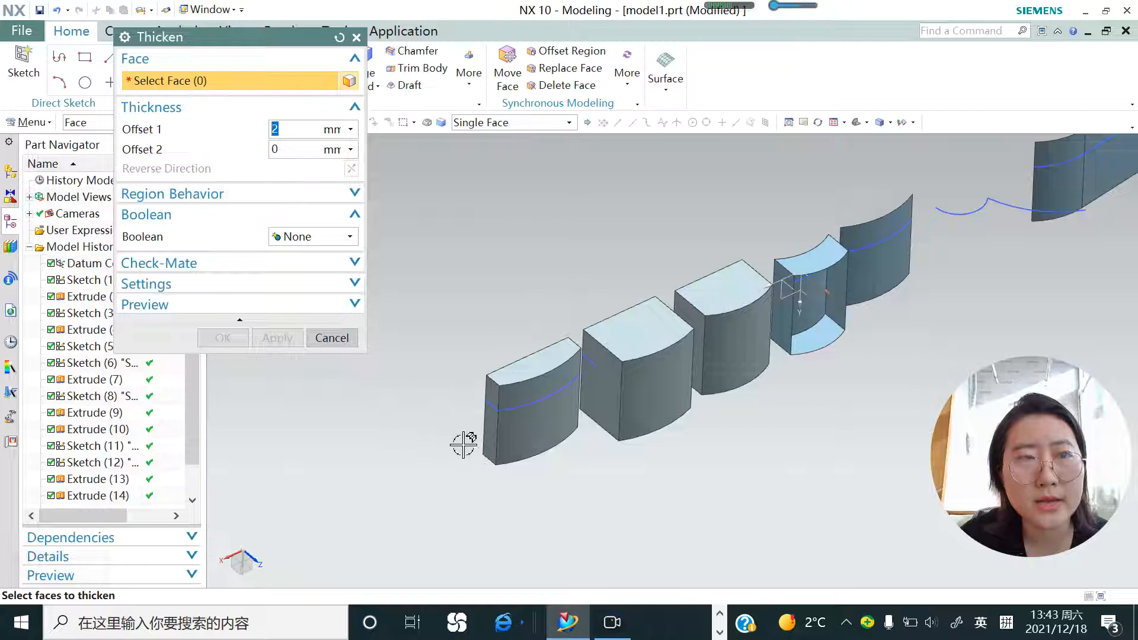
scroll(466, 446, "down", 1)
left_click(540, 385)
middle_click_drag(548, 418, 556, 431)
scroll(621, 508, "down", 2)
scroll(501, 332, "up", 5)
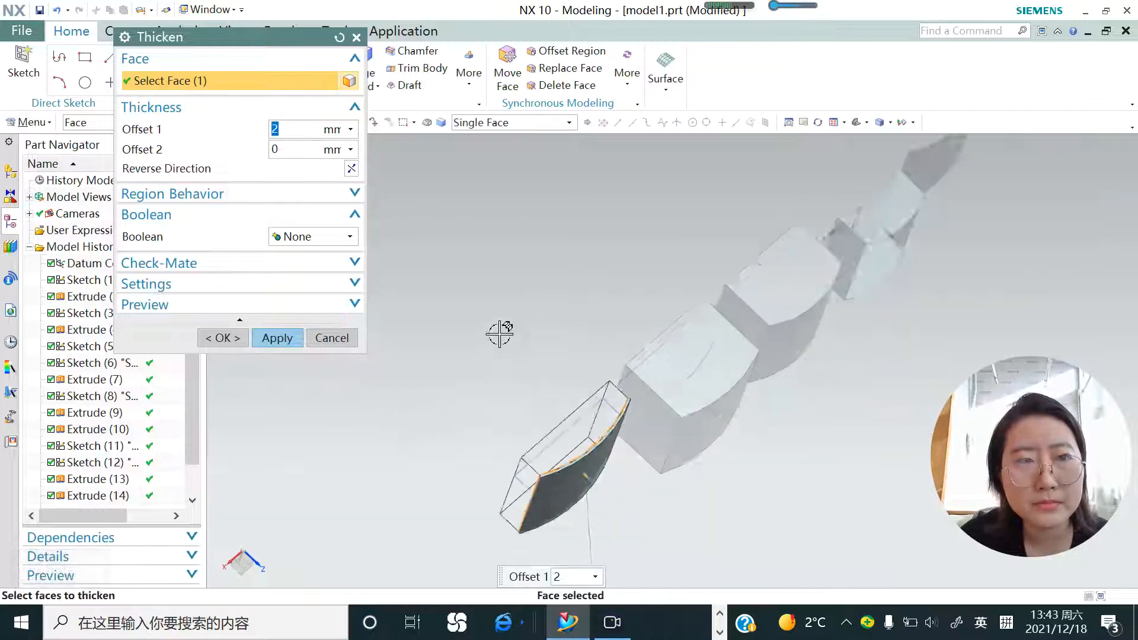
Set the Thicken offsets on the selected curved face to 10 mm for Offset 1 and 5 mm for Offset 2
scroll(485, 414, "down", 3)
scroll(496, 403, "down", 1)
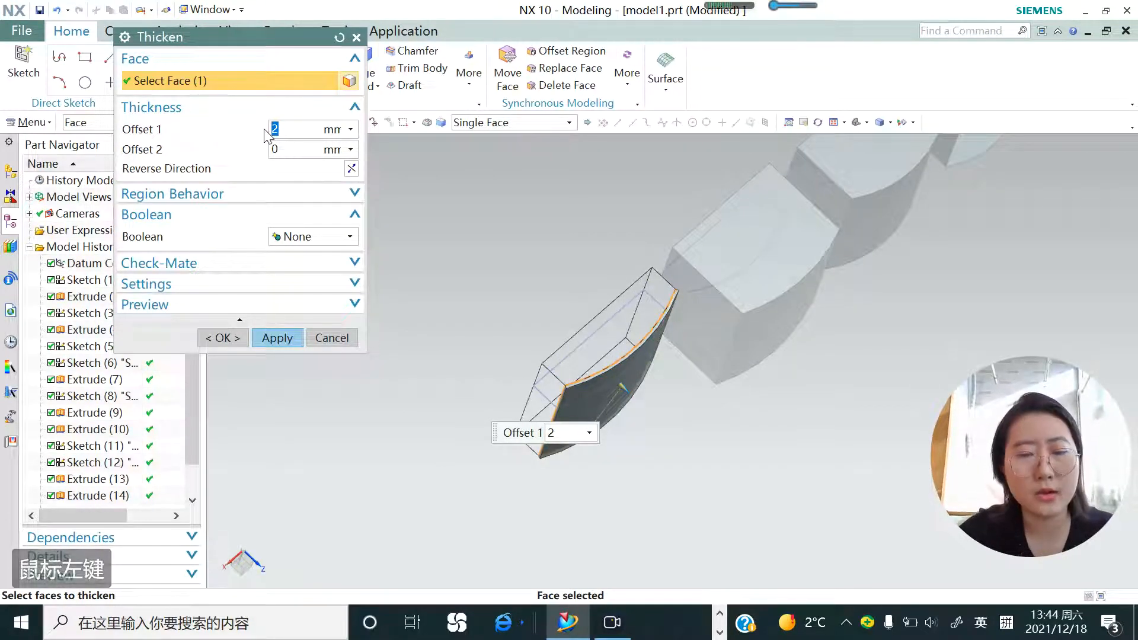
key("Return")
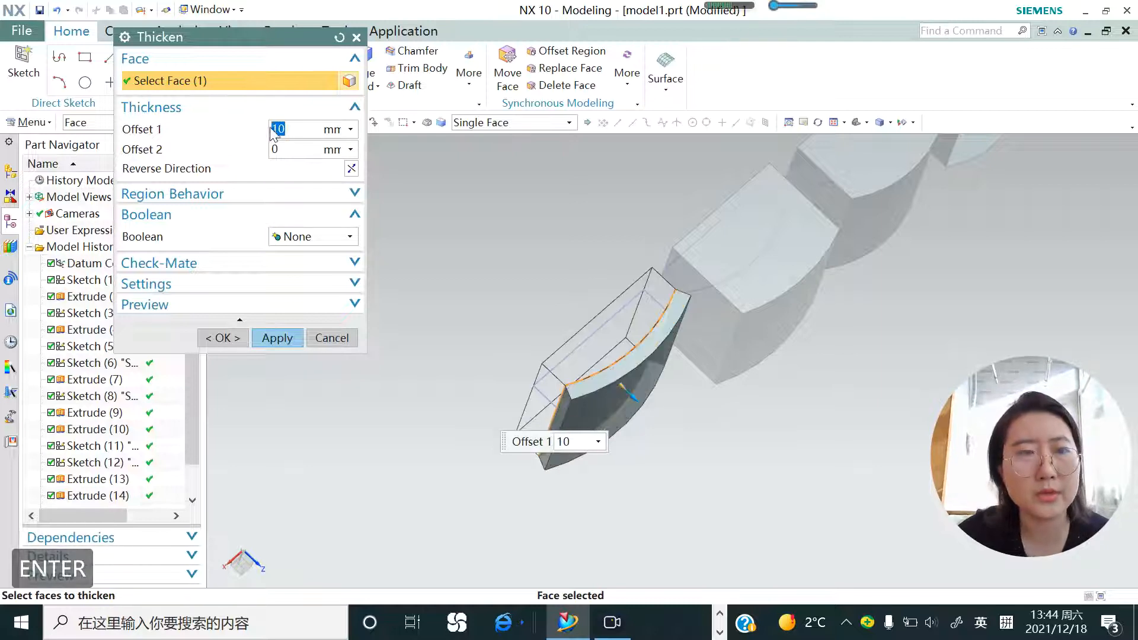
left_click(284, 149)
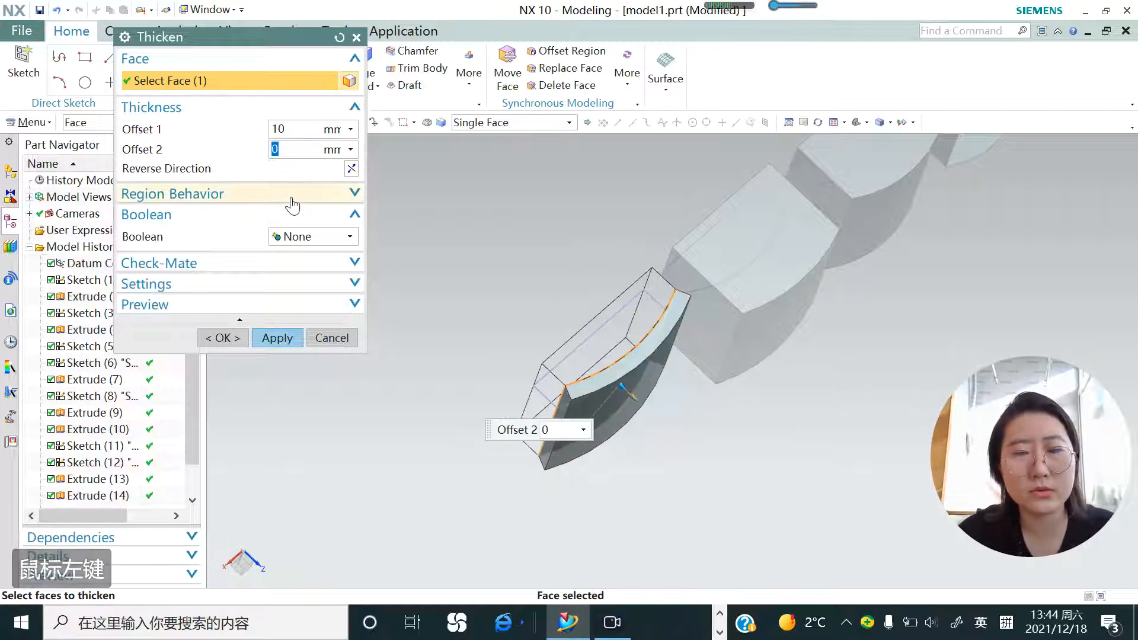
type("5")
key("Return")
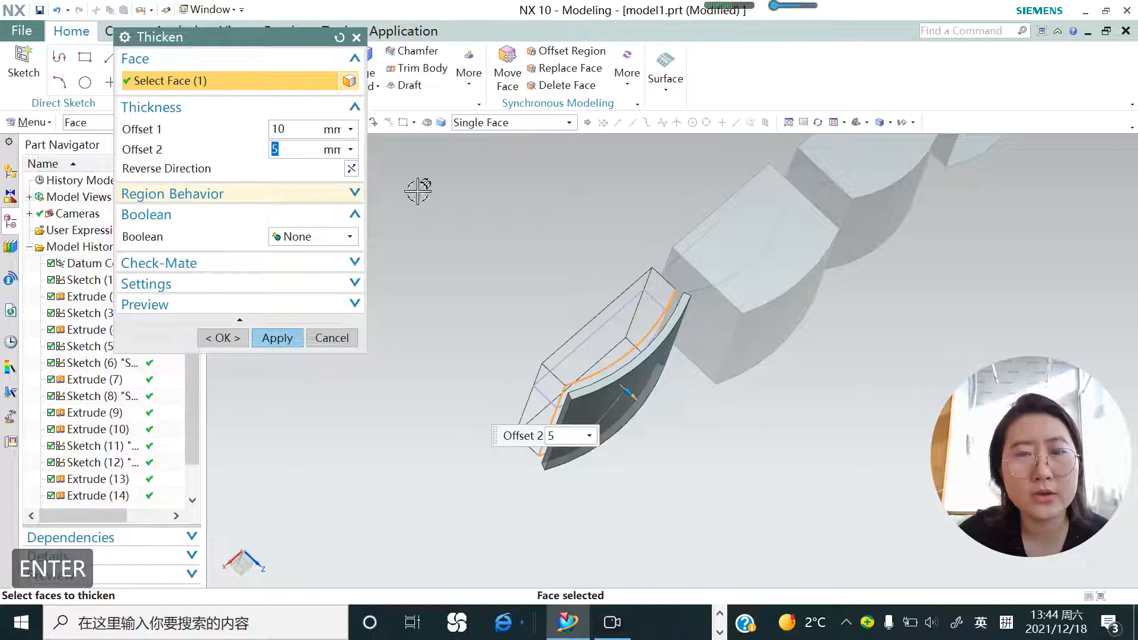
Try reversing the thickening direction of the curved face, and restore the outward direction
scroll(605, 361, "up", 5)
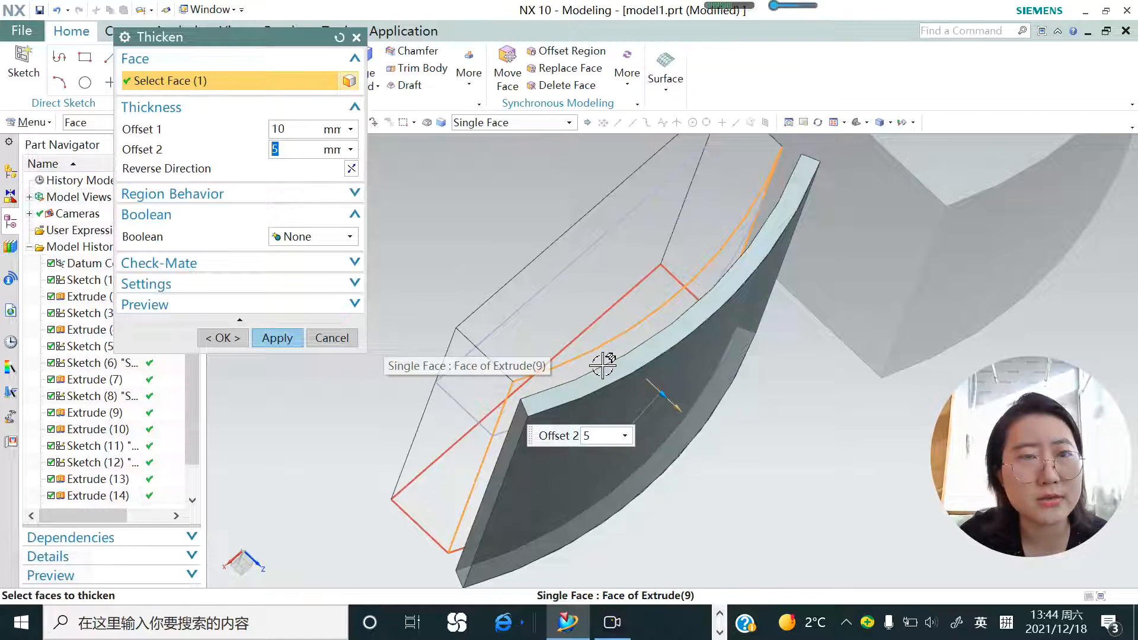
left_click(351, 169)
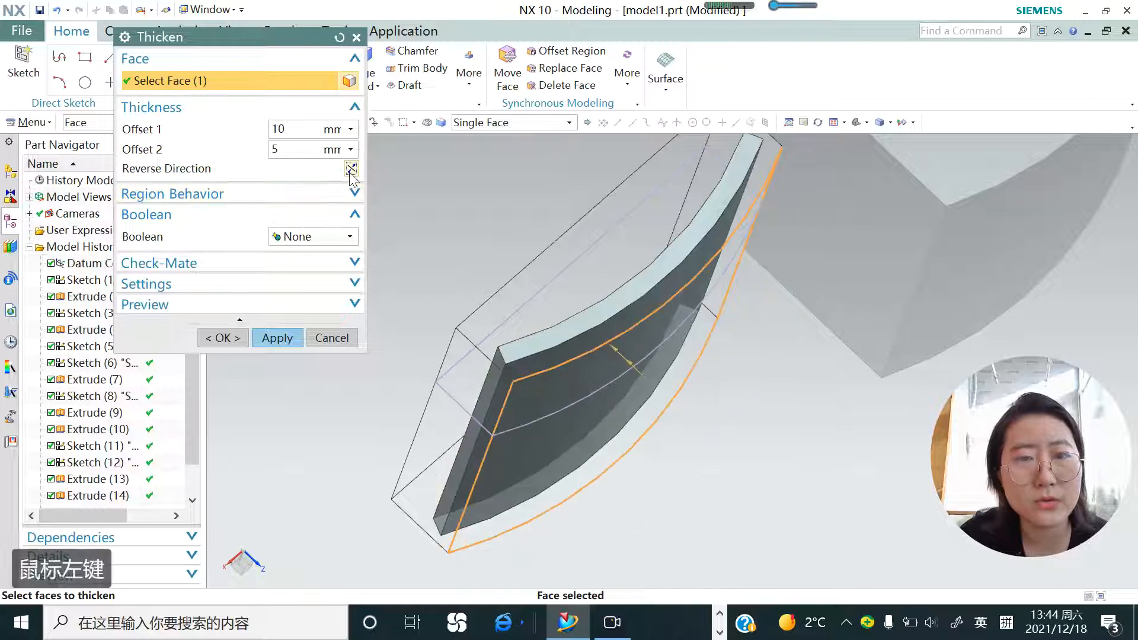
left_click(352, 169)
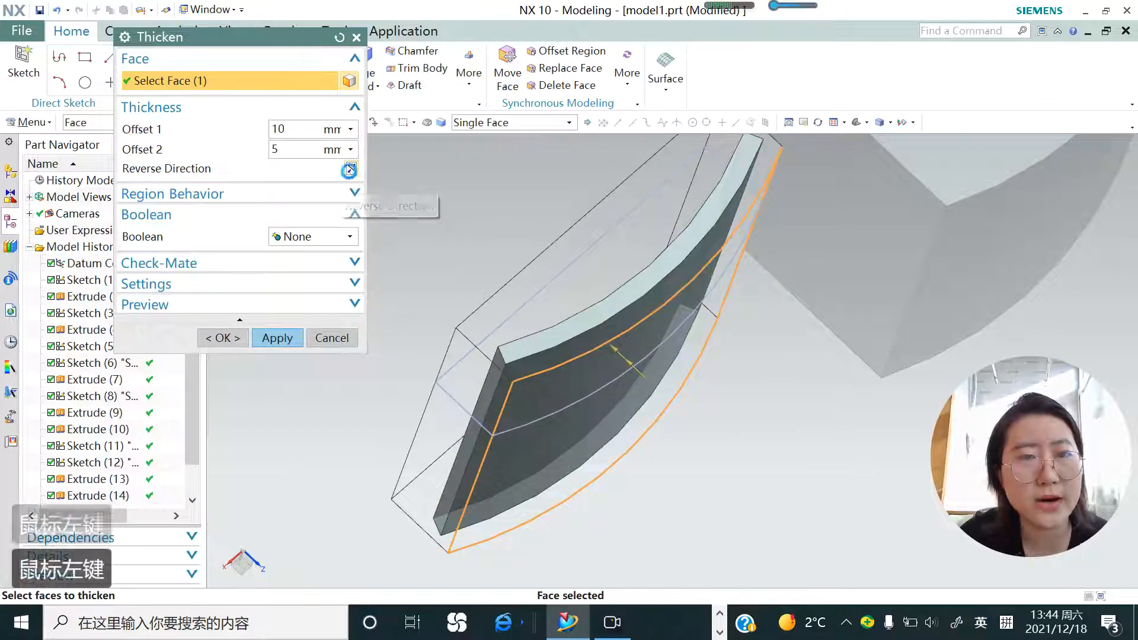
scroll(652, 361, "down", 3)
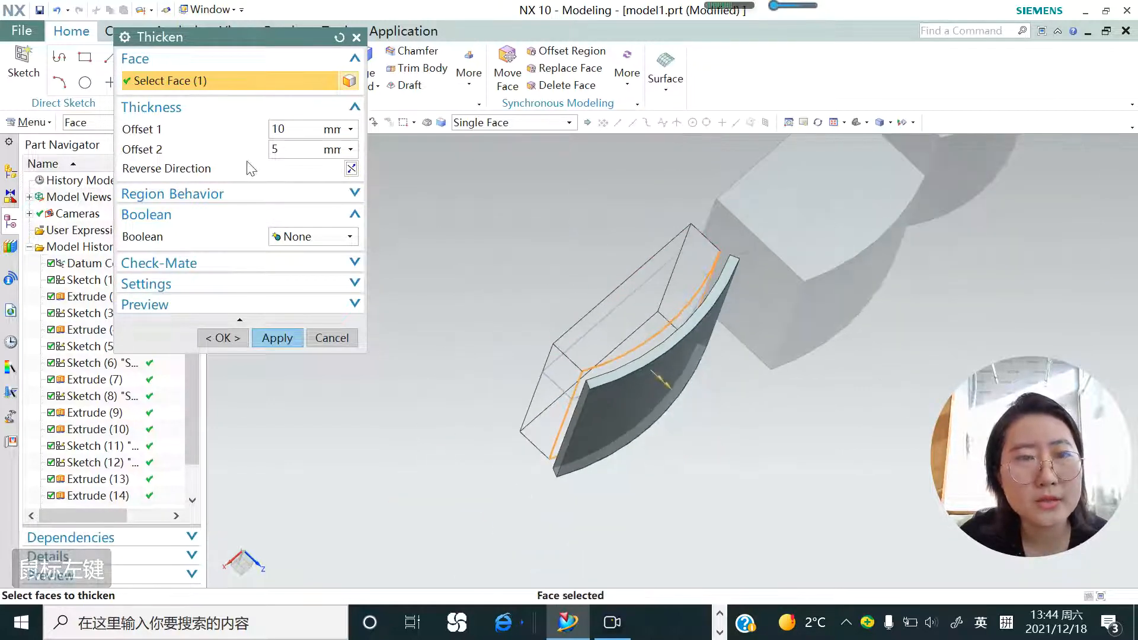
Set Offset 2 to 0 mm so the thickening starts directly at the selected face, and examine the preview
left_click(271, 149)
type("0")
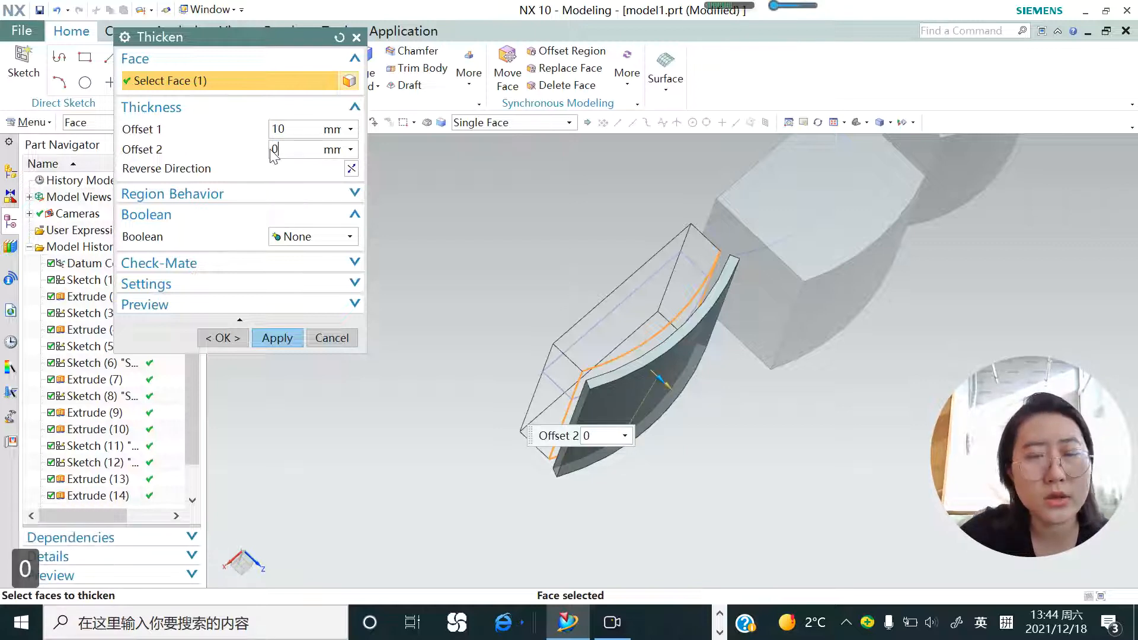
left_click(282, 130)
scroll(546, 453, "up", 3)
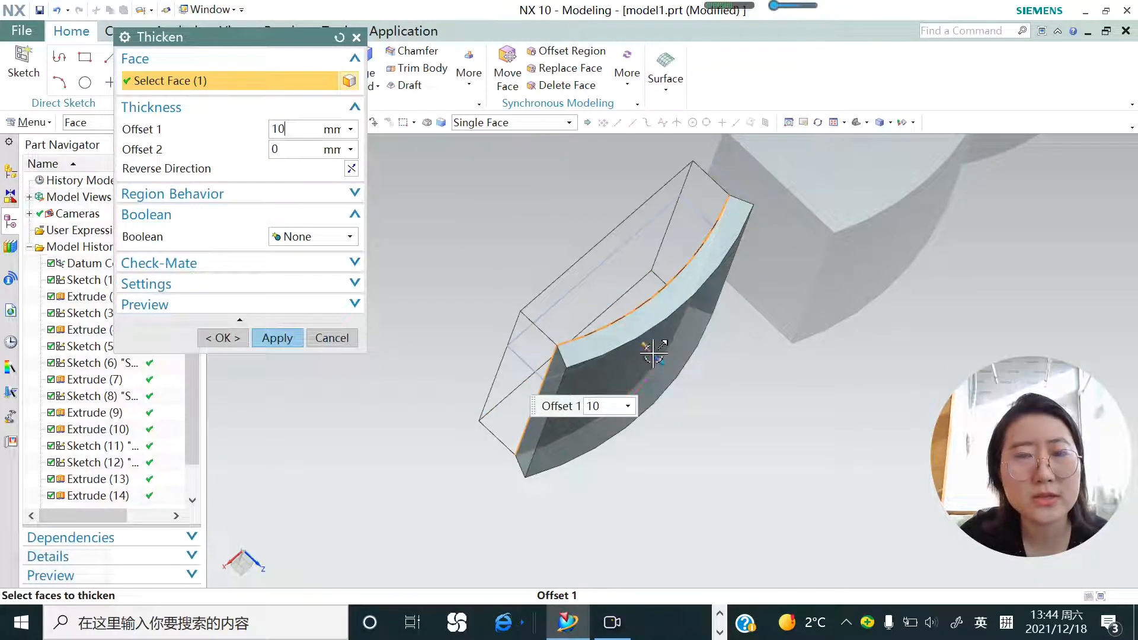
scroll(657, 400, "down", 1)
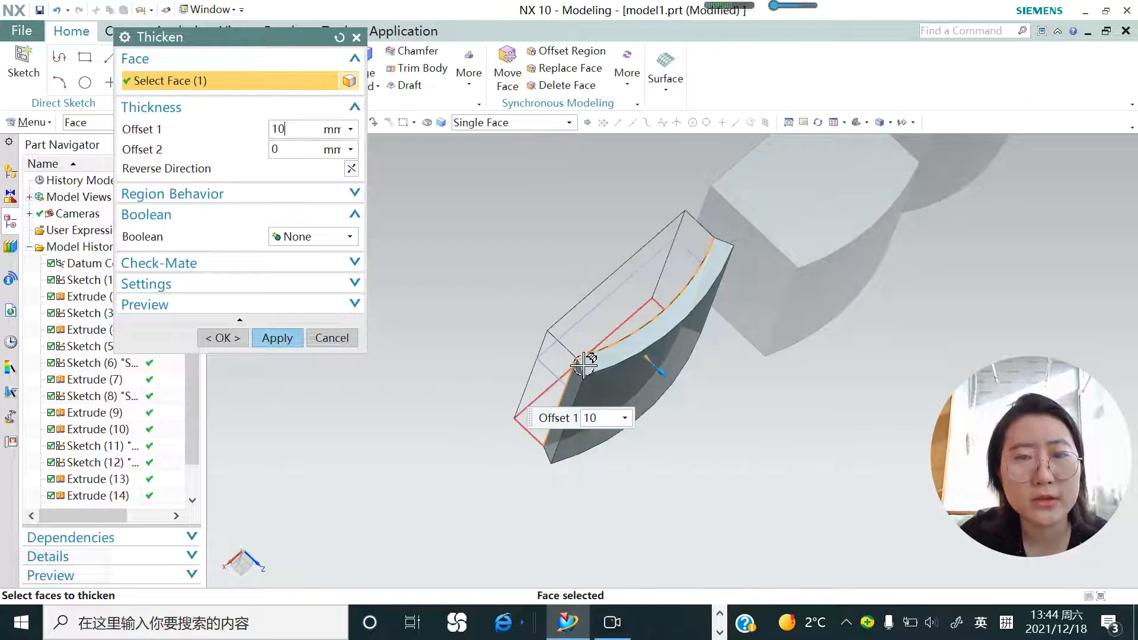
scroll(588, 414, "down", 1)
scroll(592, 415, "up", 1)
scroll(655, 371, "up", 1)
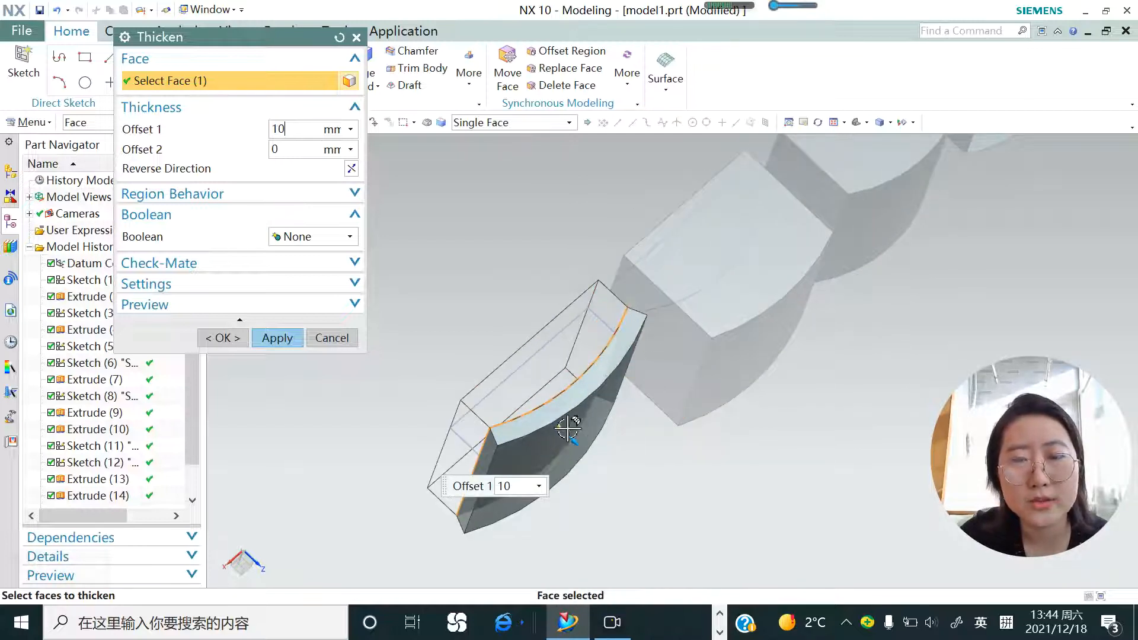
scroll(566, 418, "down", 2)
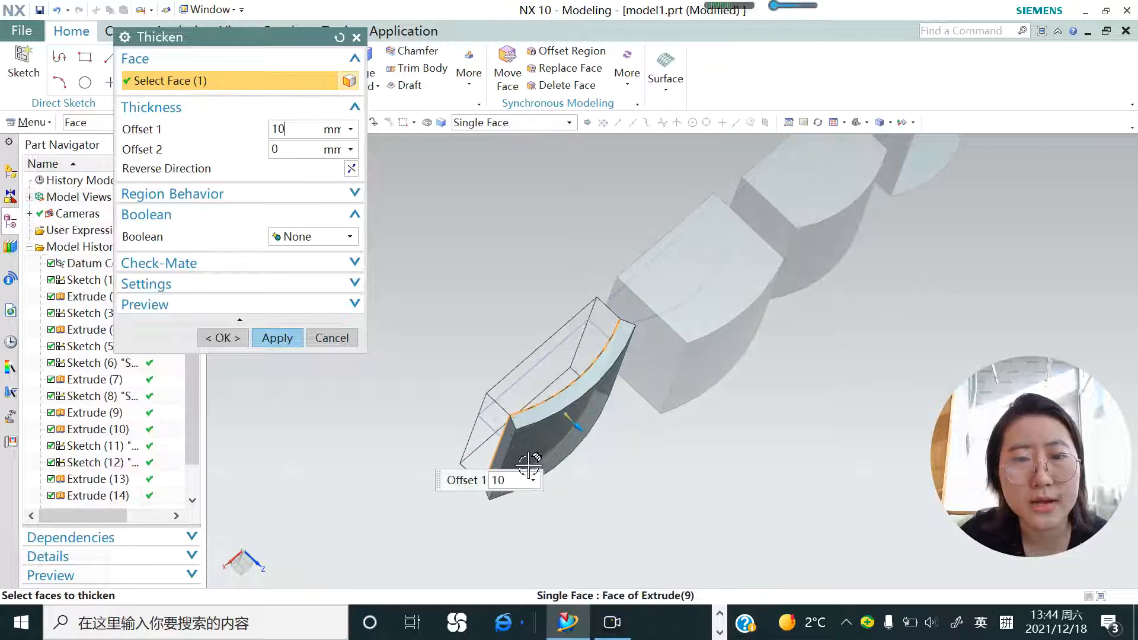
scroll(564, 466, "up", 1)
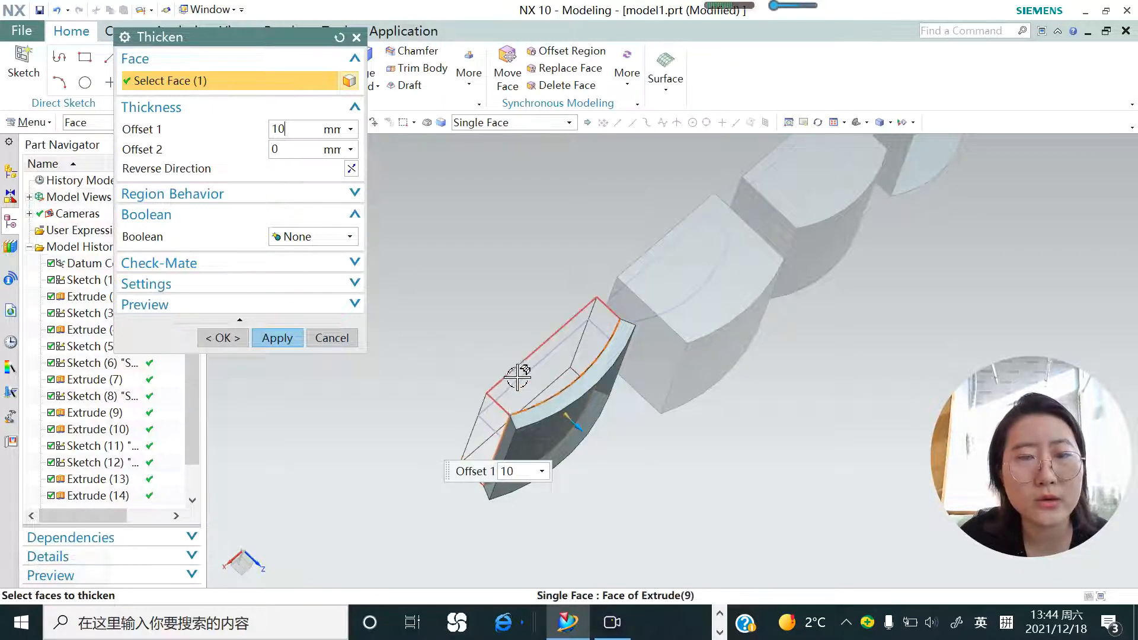
Set the Thicken Boolean to Unite, with the solid behind the selected face as the target body
left_click(351, 238)
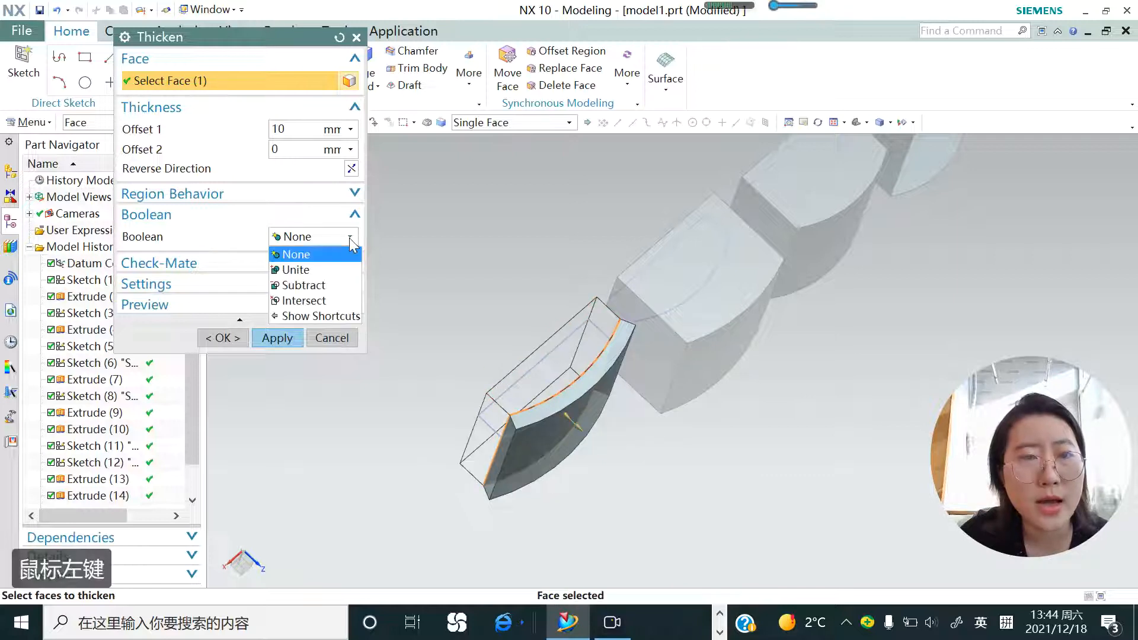
left_click(309, 269)
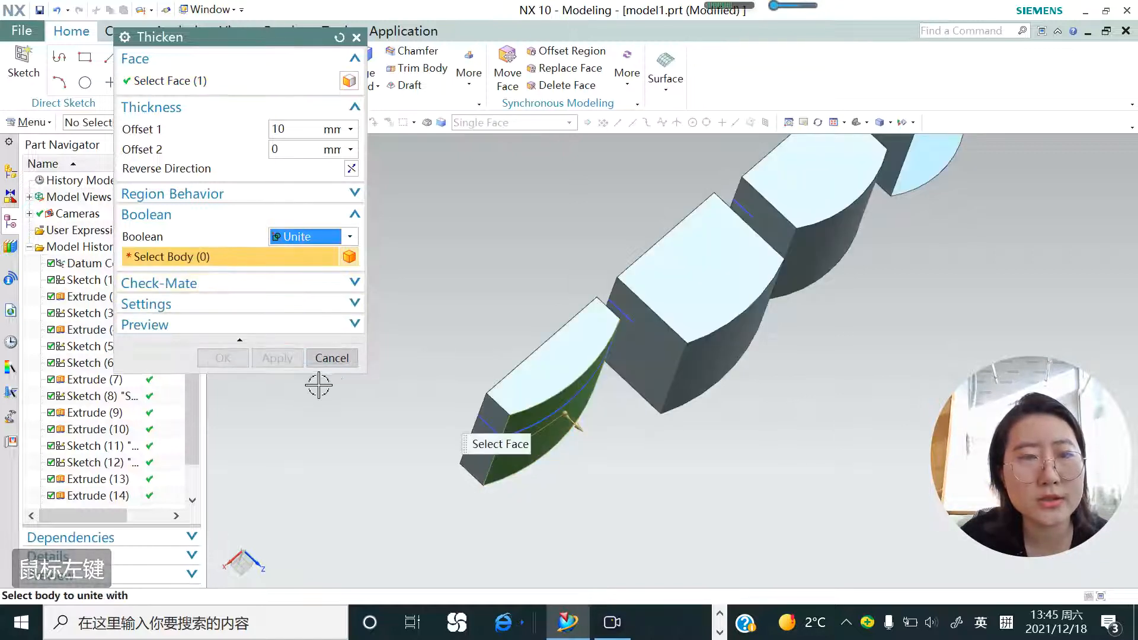
left_click(535, 367)
Stretch Offset 1 outward to 27 mm, apply the united thickening, and leave Thicken
left_click_drag(578, 426, 602, 444)
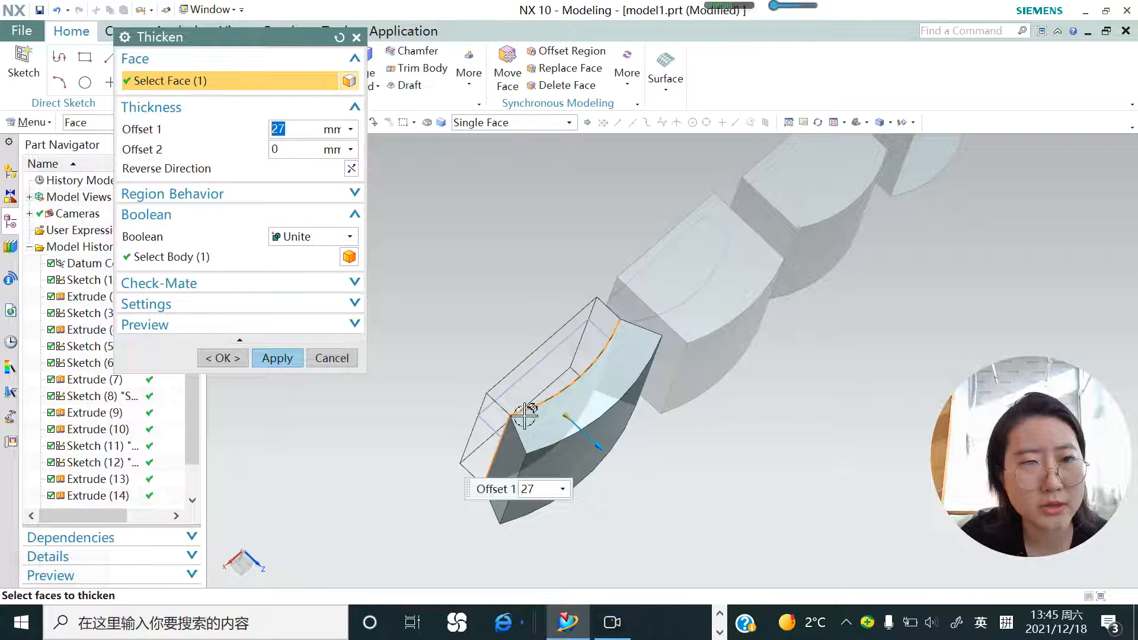
left_click(288, 358)
middle_click_drag(470, 457, 569, 458)
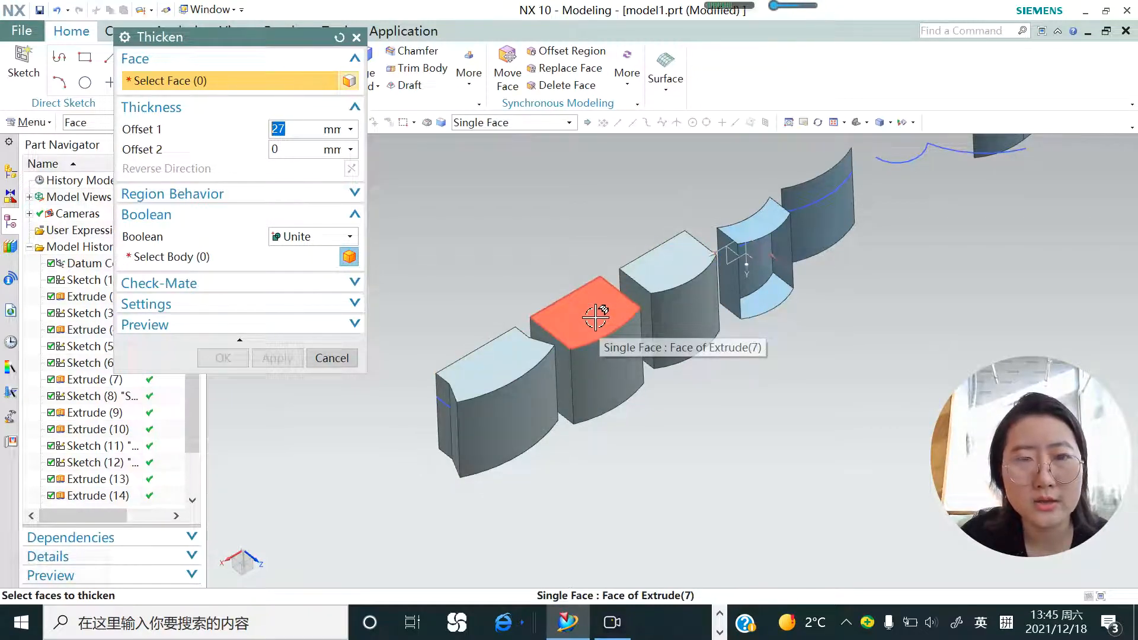
left_click(332, 358)
scroll(399, 422, "down", 4)
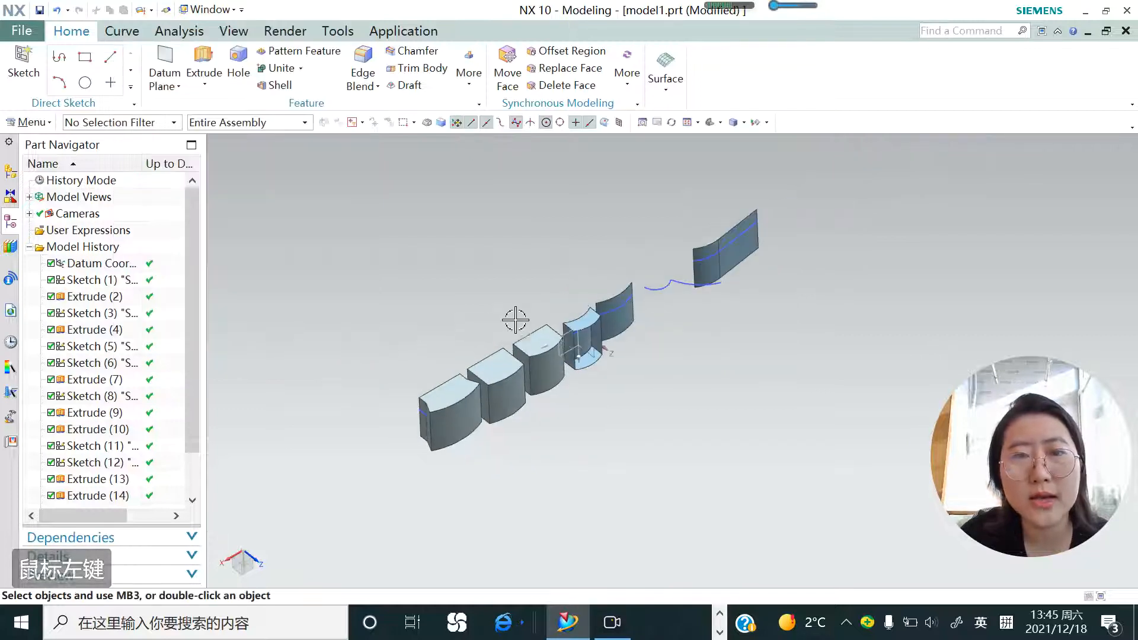
scroll(561, 315, "up", 1)
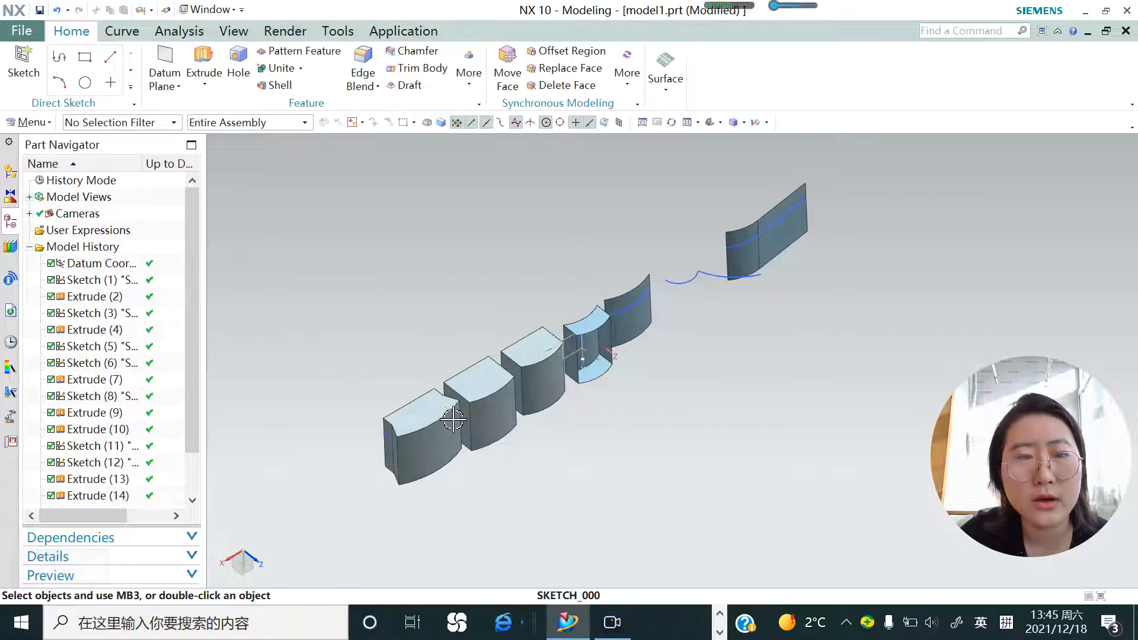